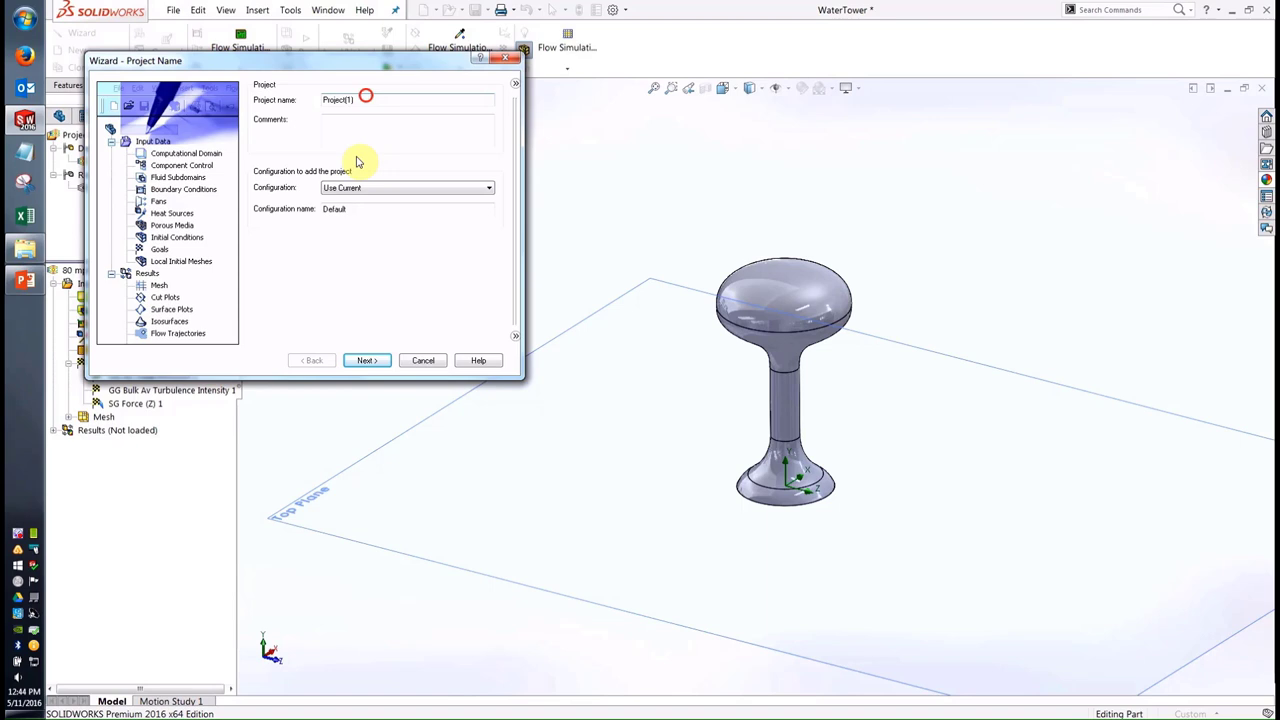
Name the project 'Rev A - 80mph' and use USA units with velocity in mile/h
type("Re")
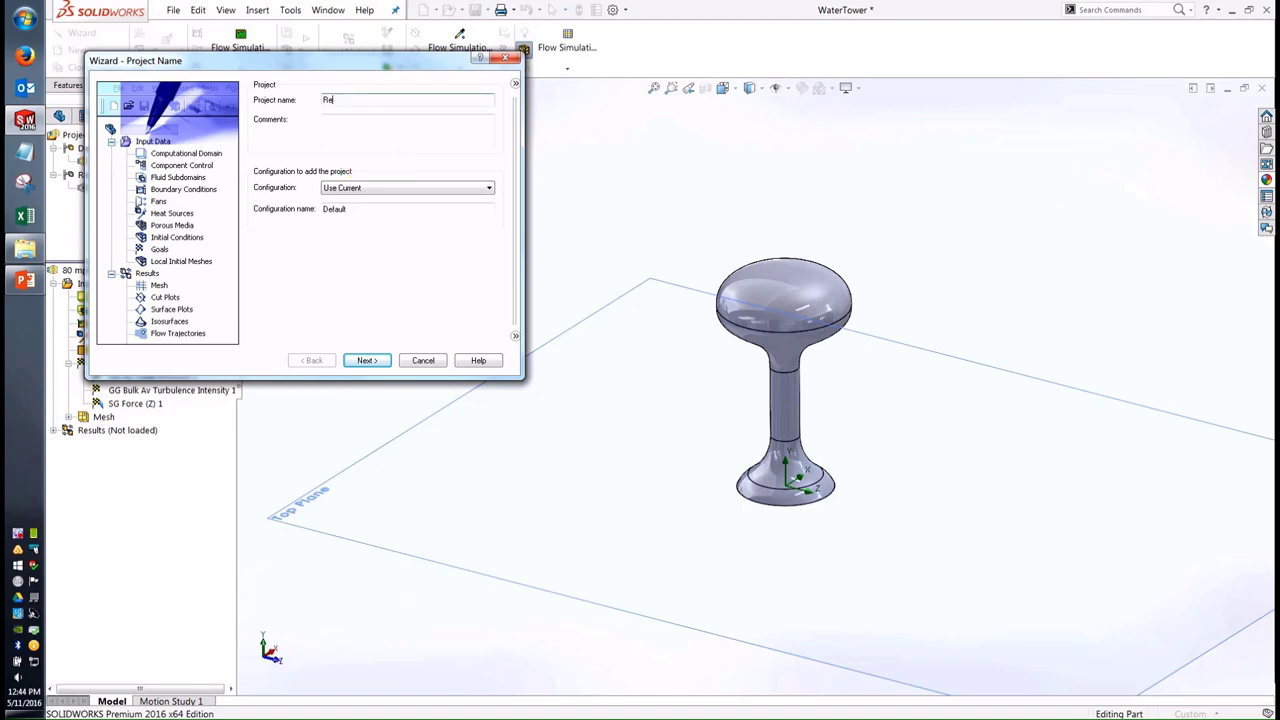
type("v A - 80mph")
left_click(383, 360)
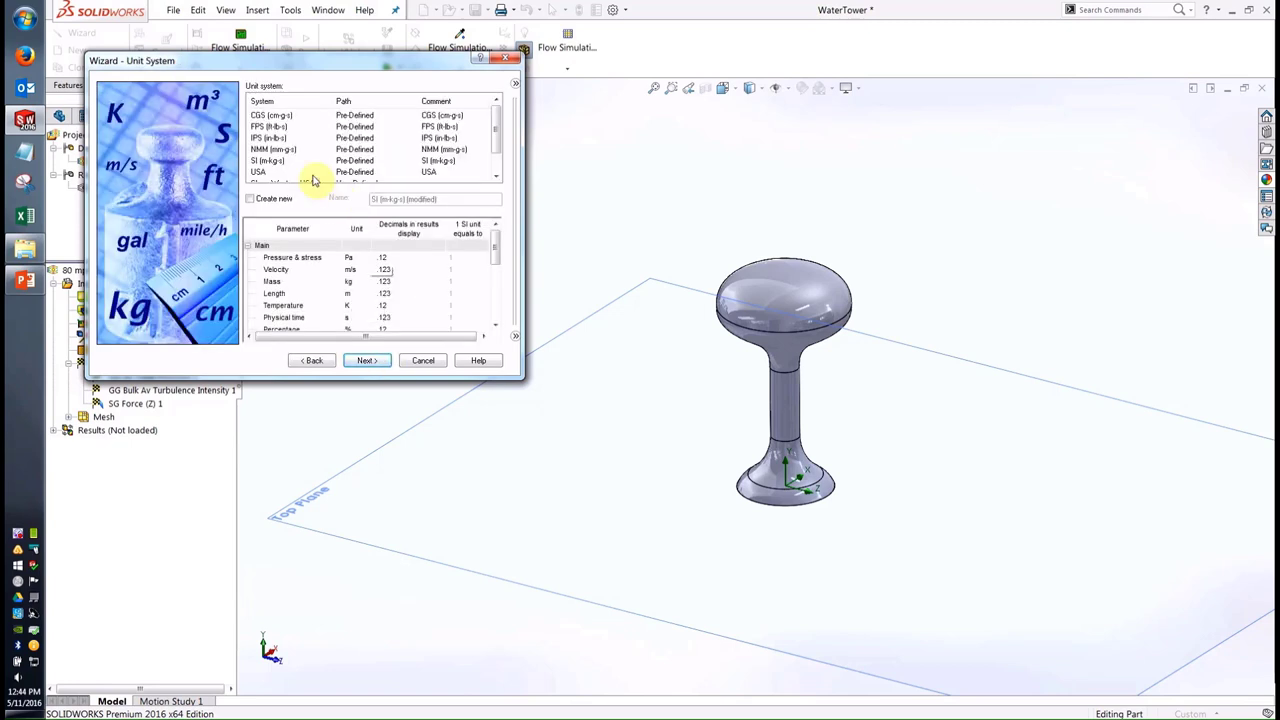
left_click(313, 172)
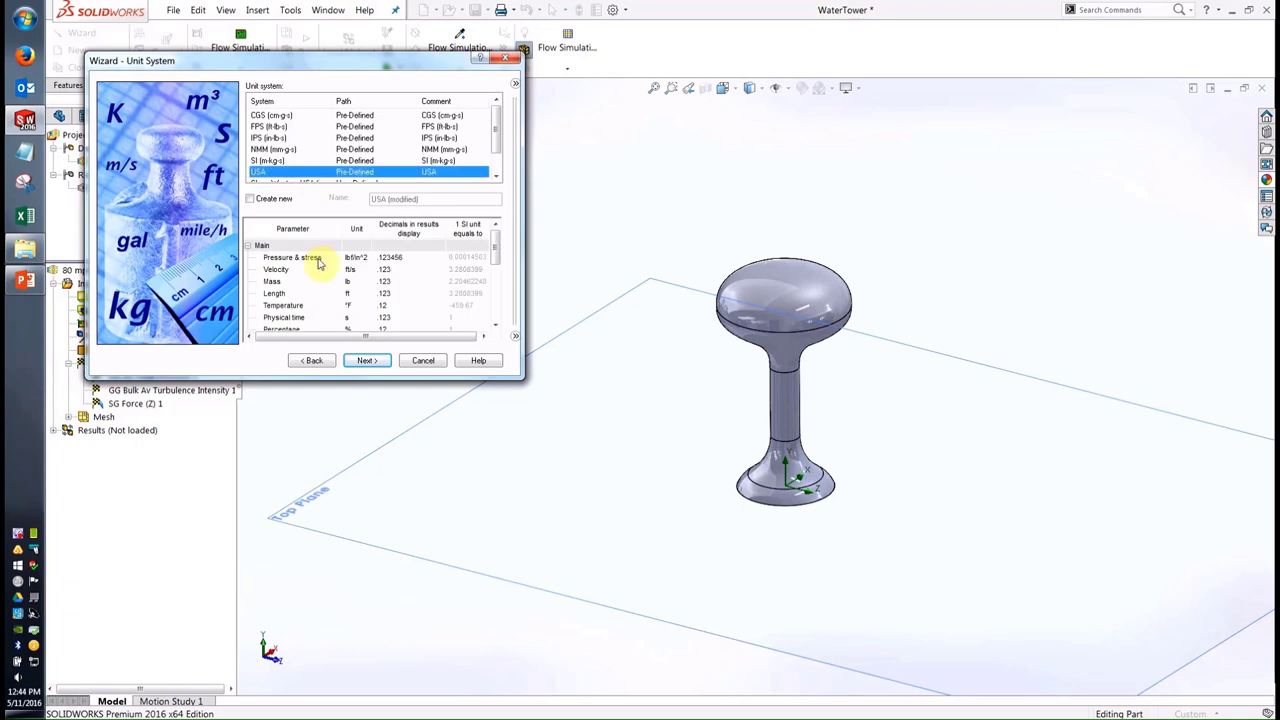
left_click(351, 271)
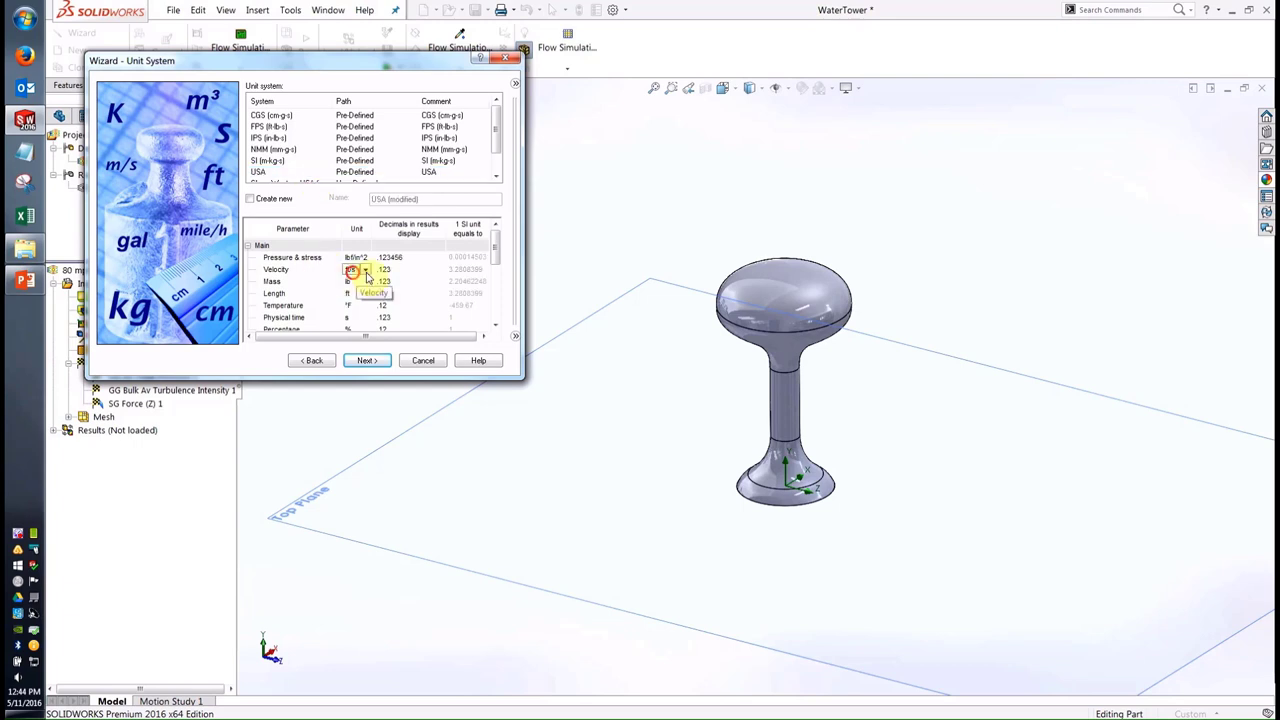
left_click(366, 271)
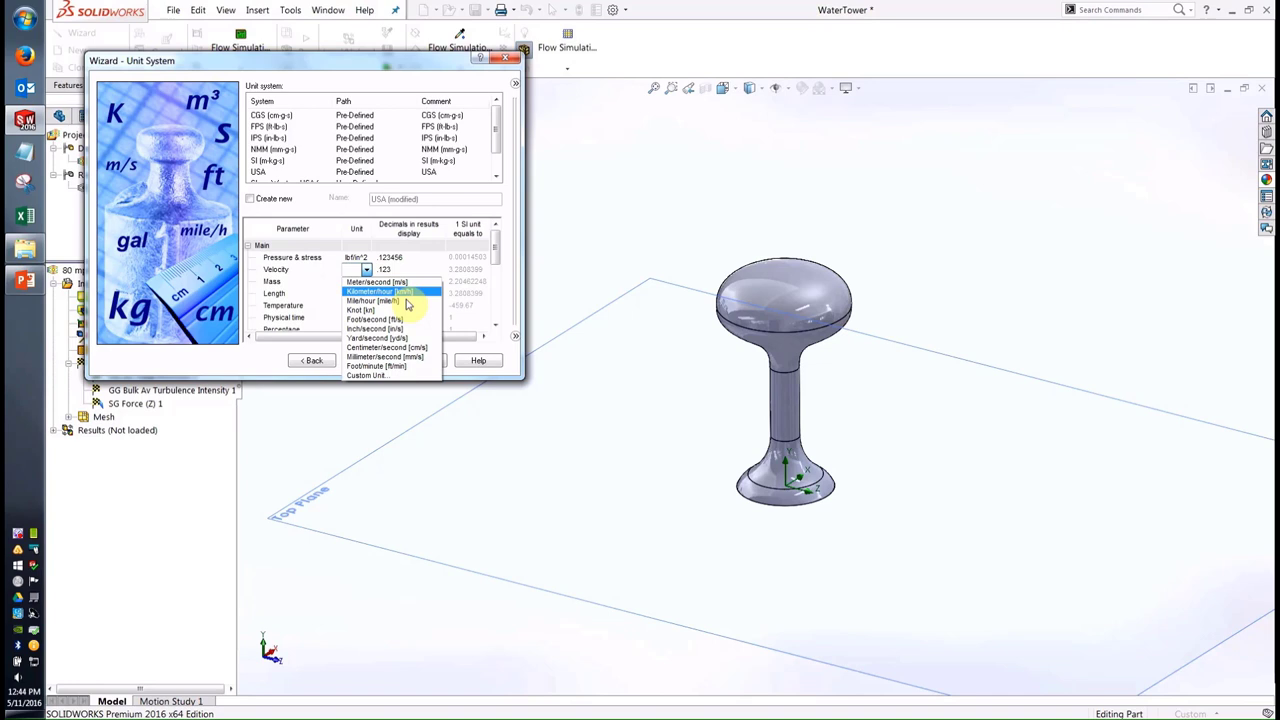
left_click(406, 300)
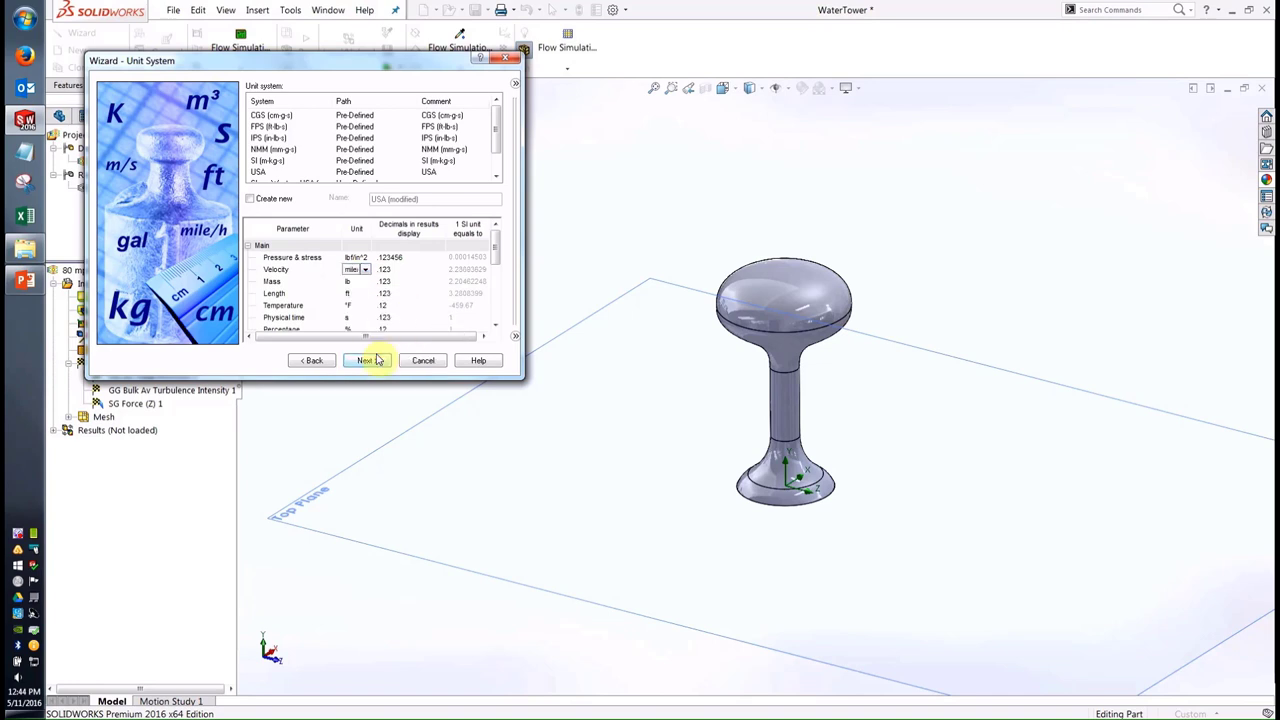
left_click(372, 365)
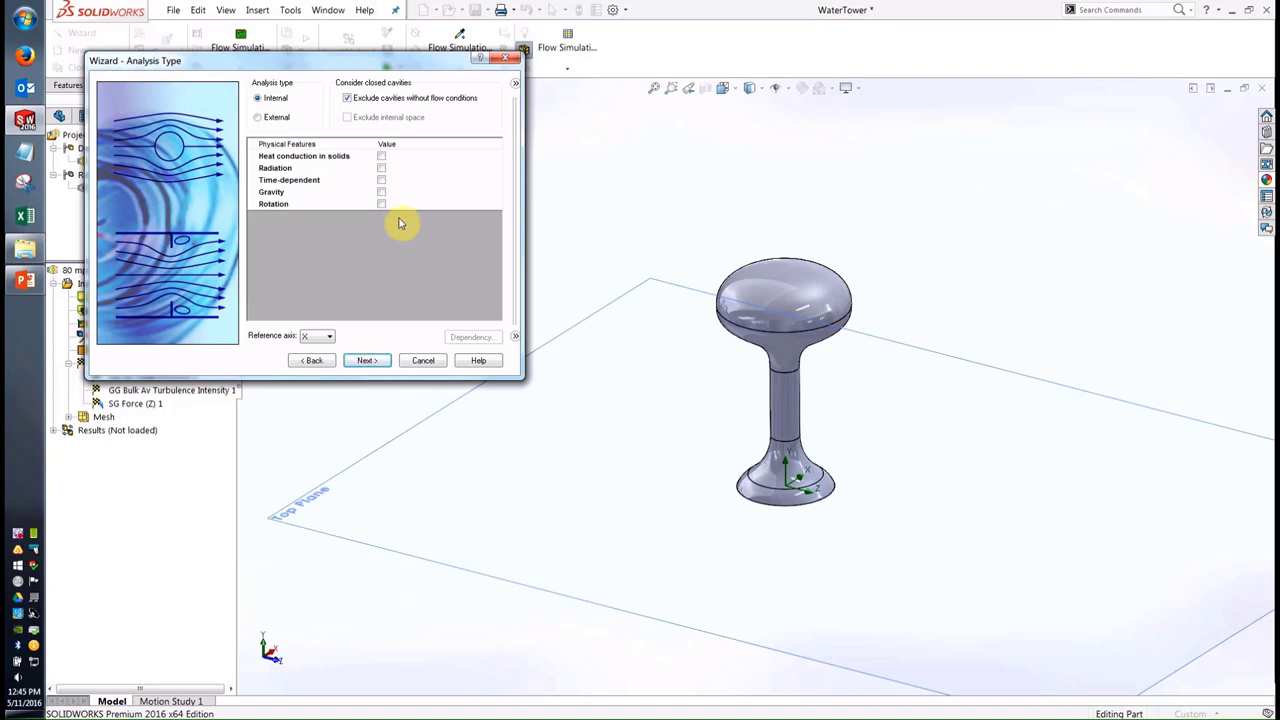
Make the analysis external flow and add Air from Gases, keeping the default wall conditions
left_click(276, 119)
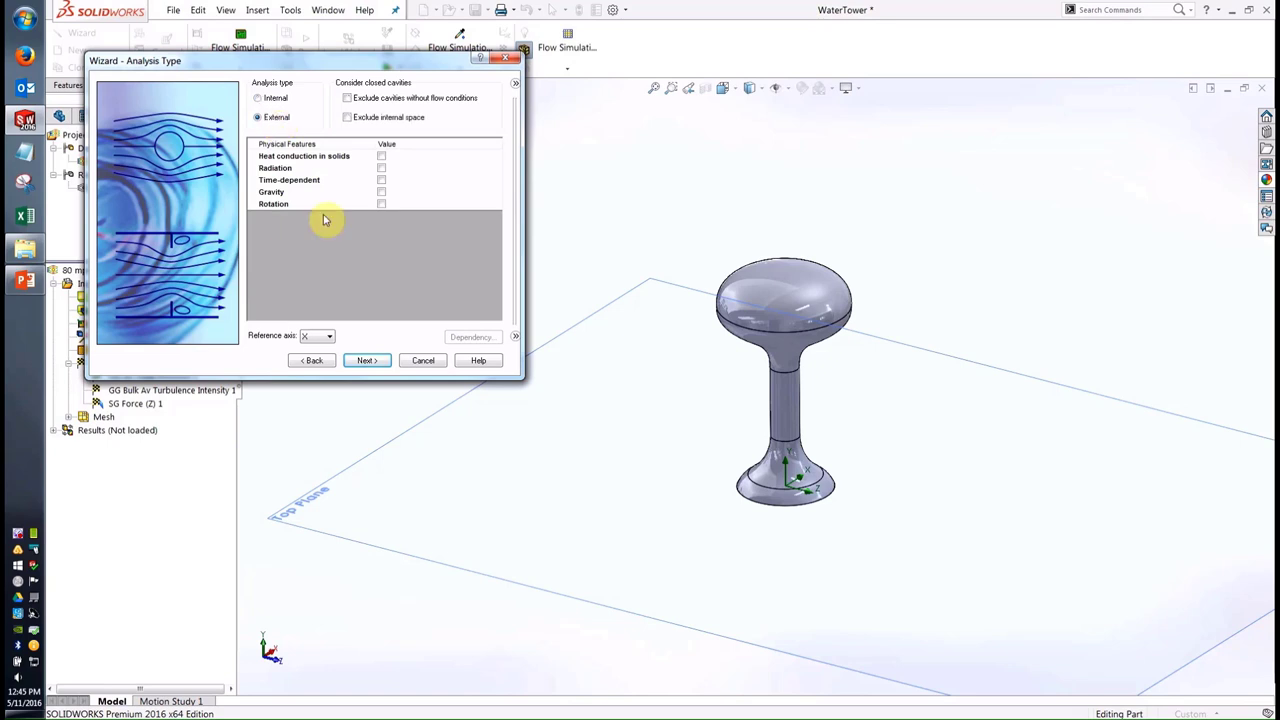
left_click(374, 361)
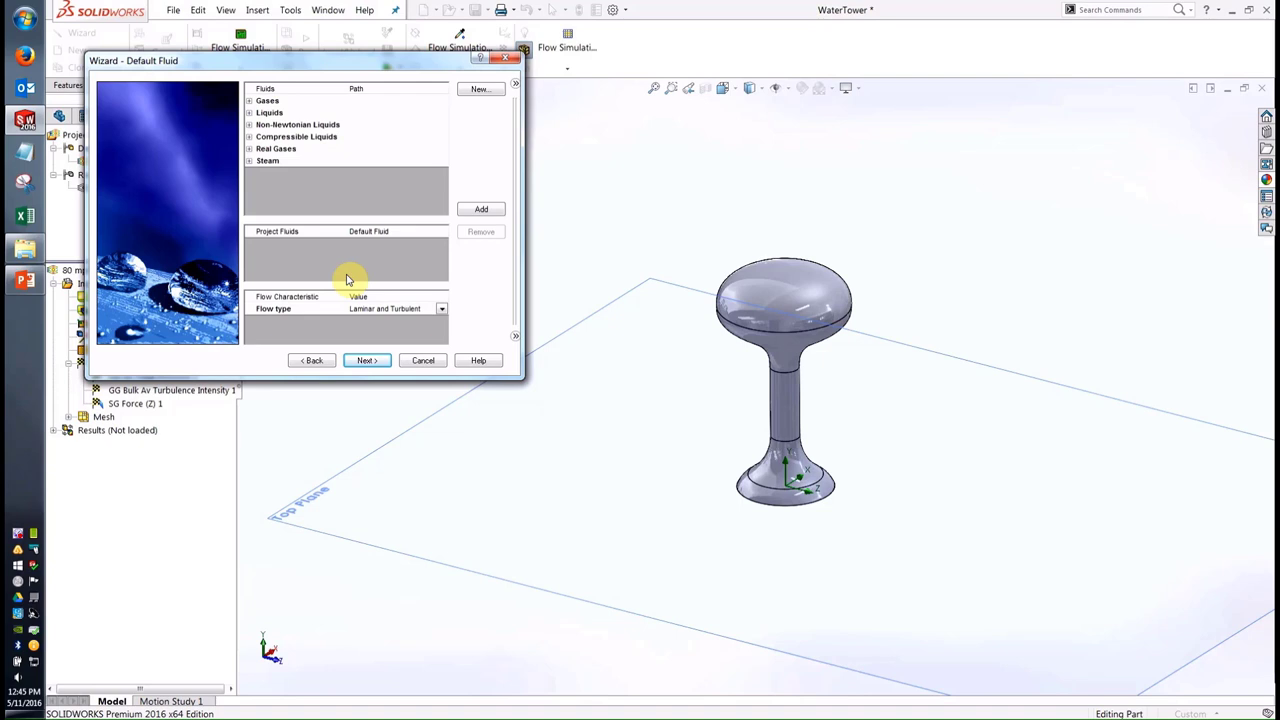
left_click(250, 101)
left_click(290, 136)
double_click(295, 138)
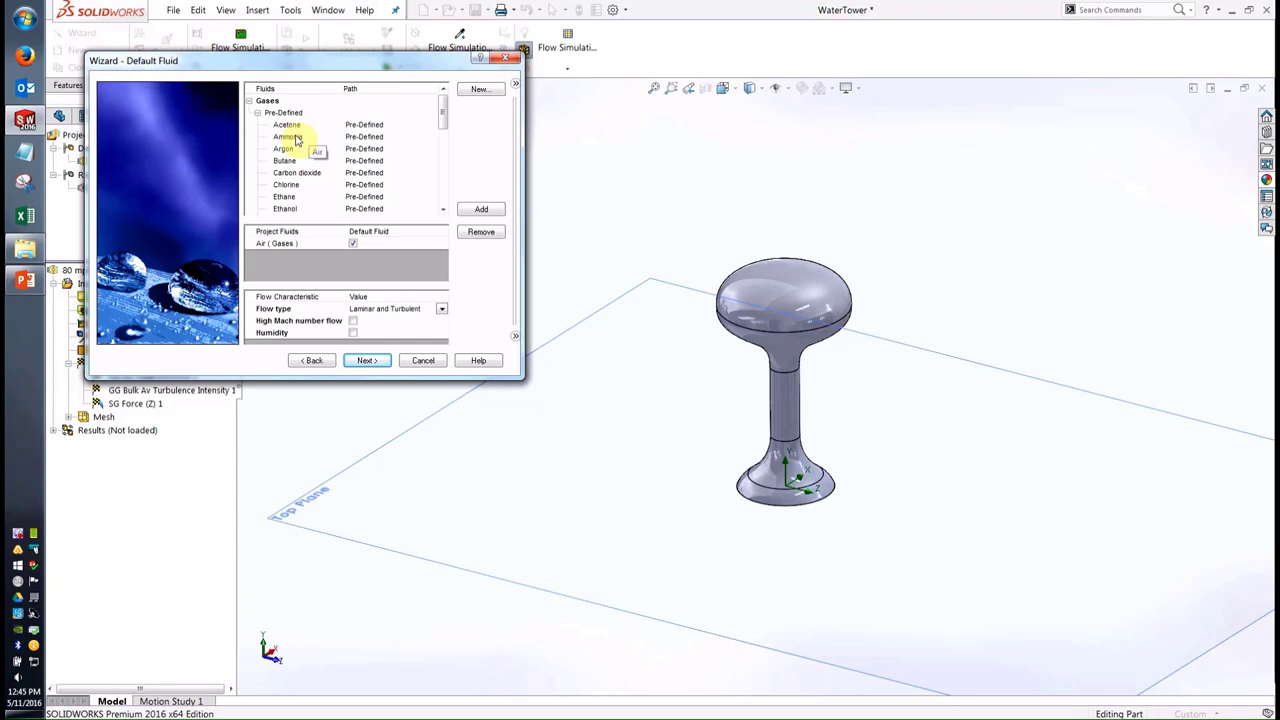
left_click(370, 361)
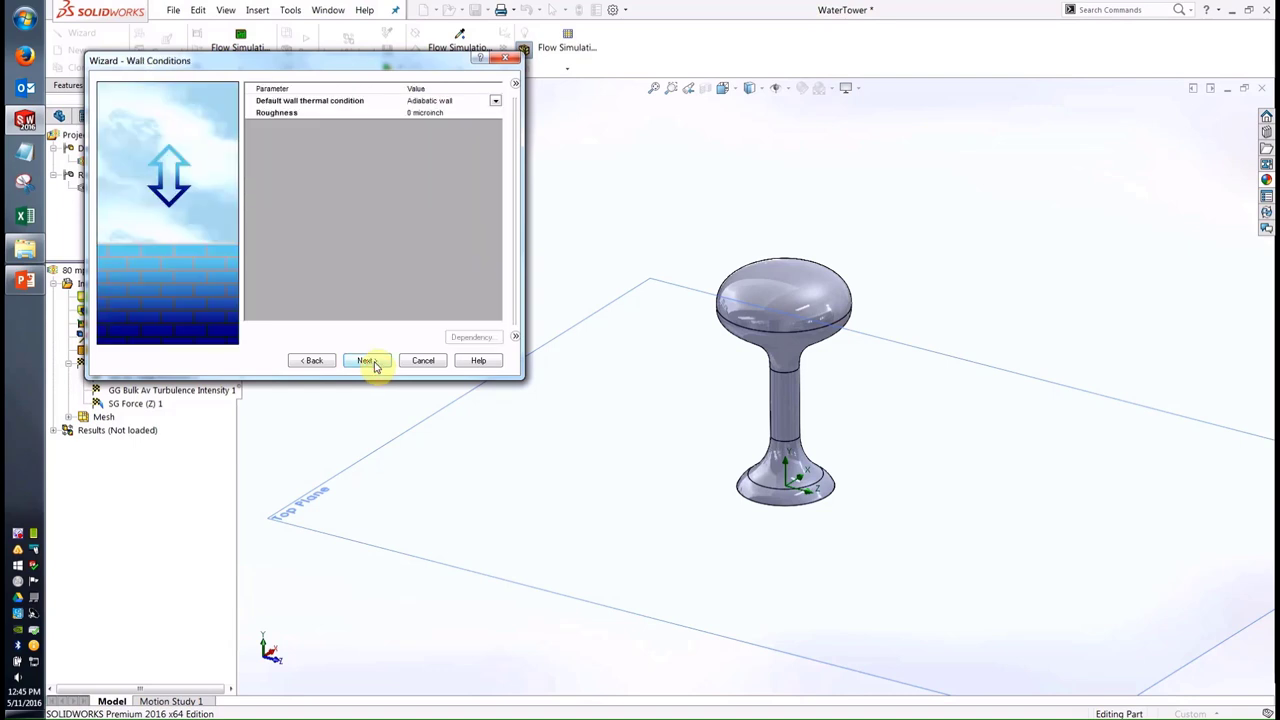
left_click(370, 361)
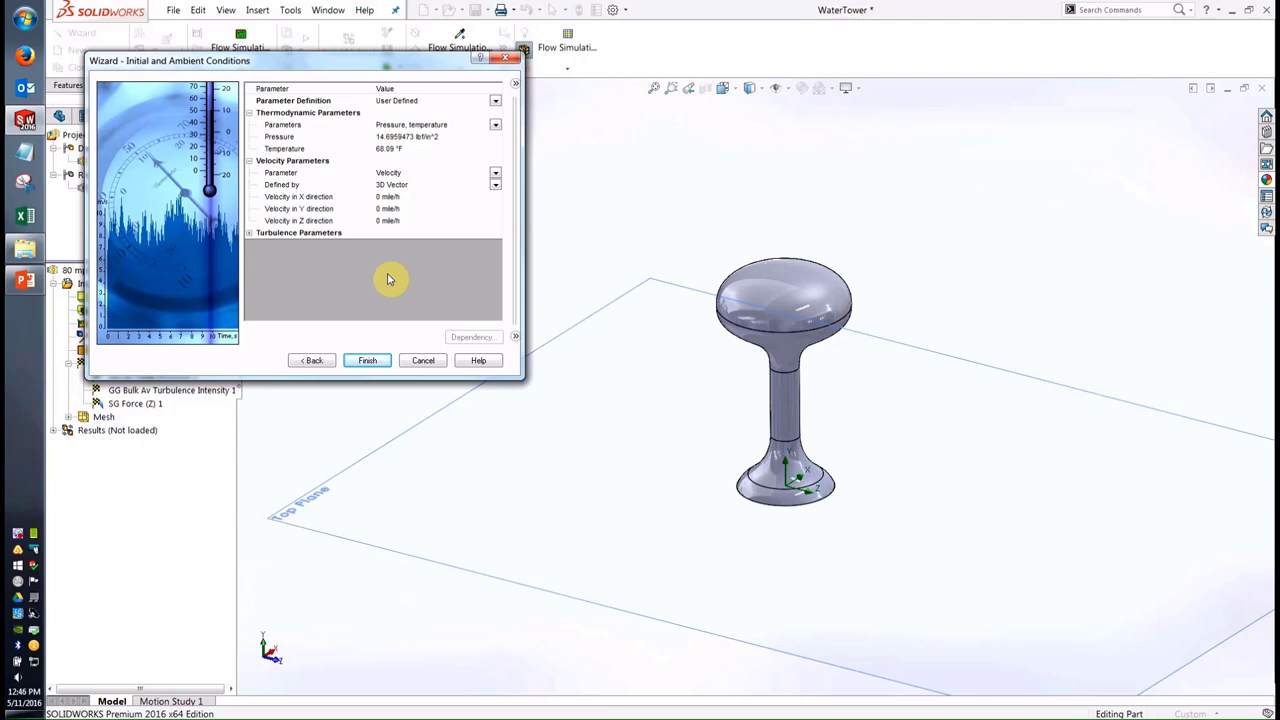
Set the Z-direction velocity to -80 mile/h, cancel the wizard, and show the insertable flow features
left_click(385, 221)
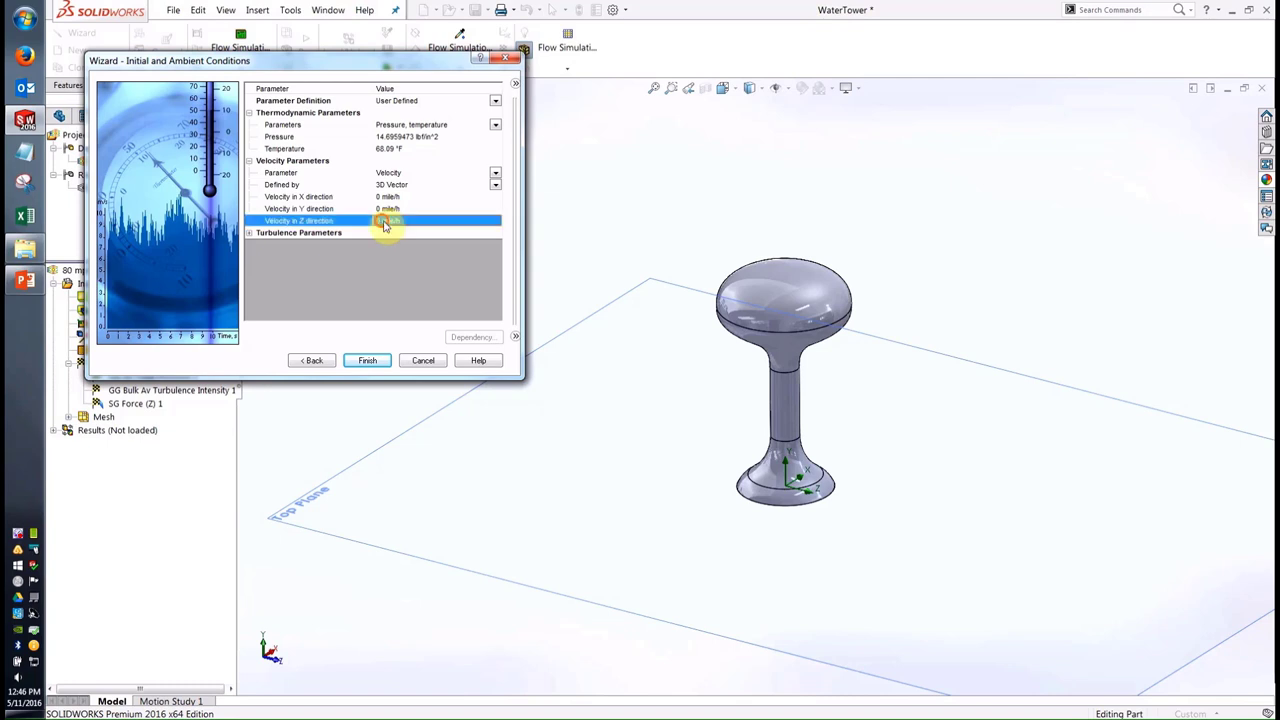
type("-50")
key("BackSpace")
key("BackSpace")
type("80")
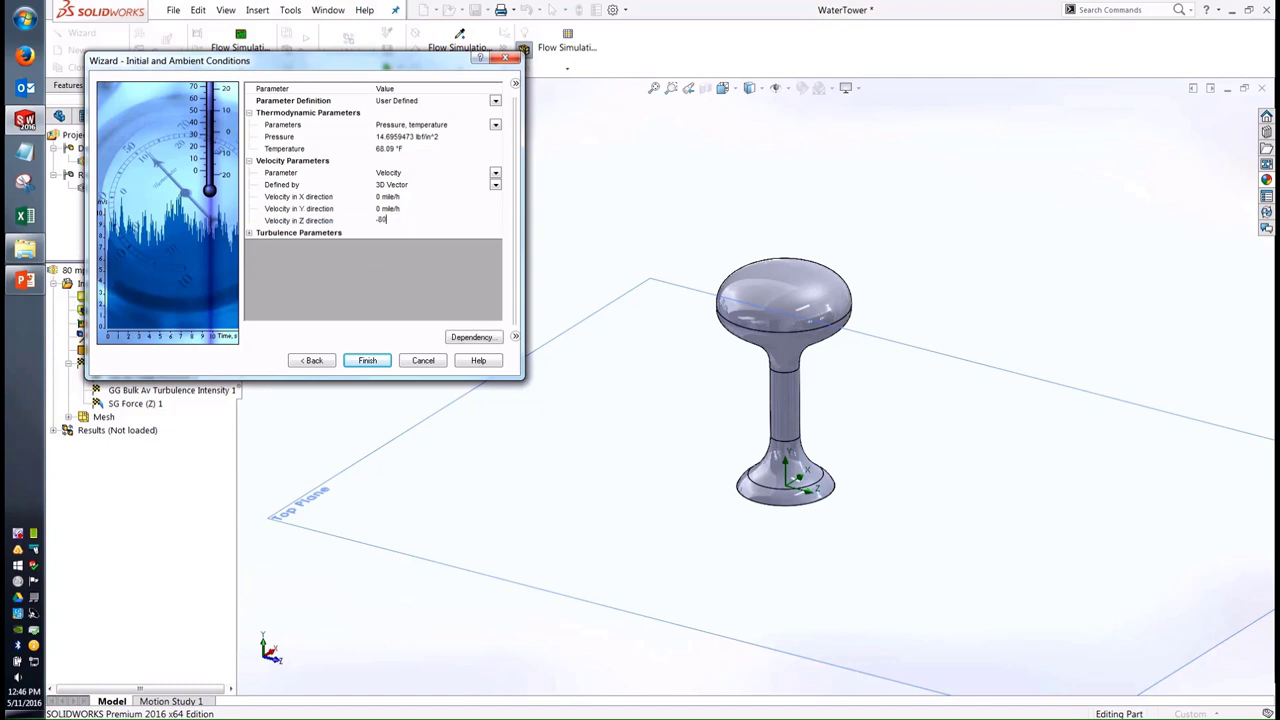
left_click(424, 362)
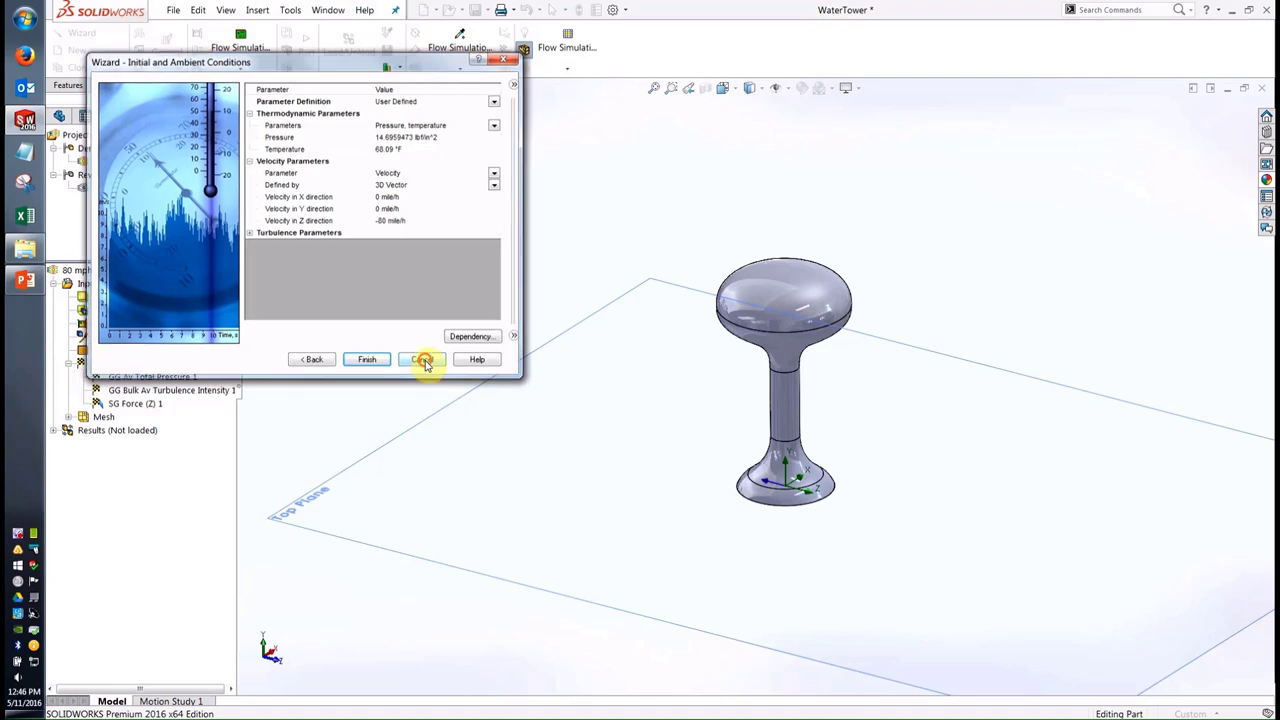
left_click(235, 62)
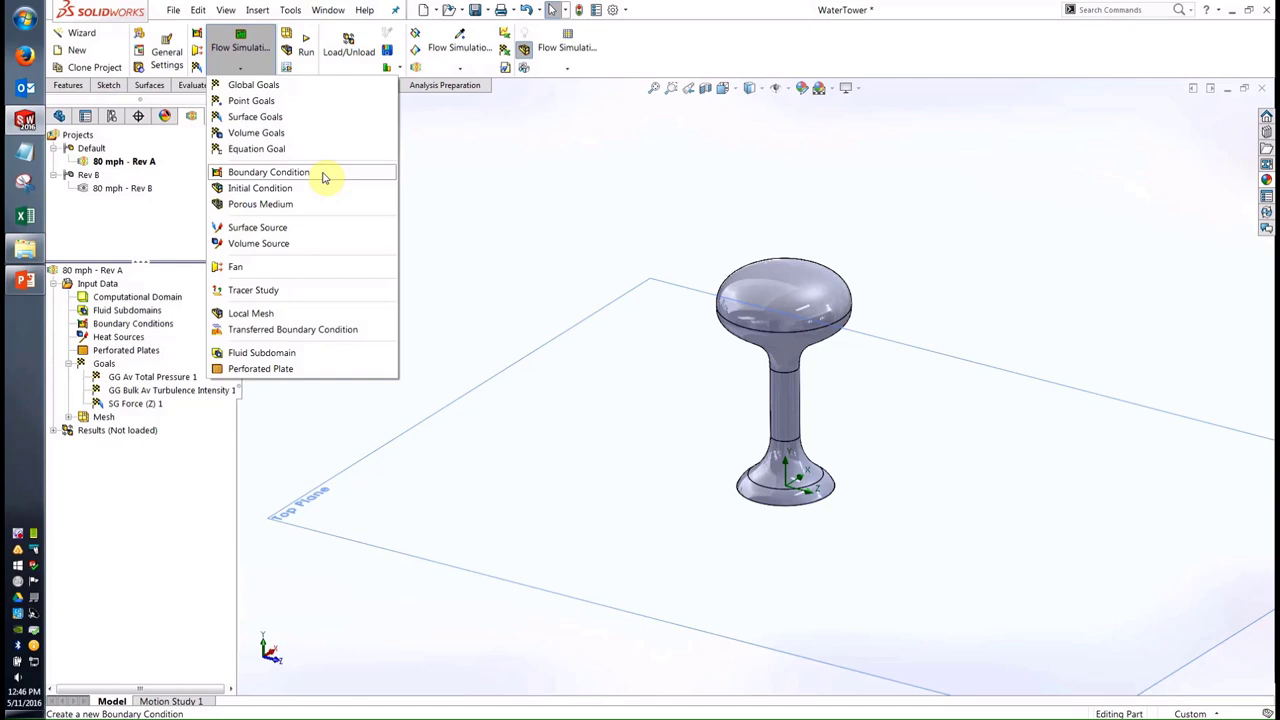
Dismiss the flow feature list to return to the 80 mph - Rev A project tree
left_click(479, 252)
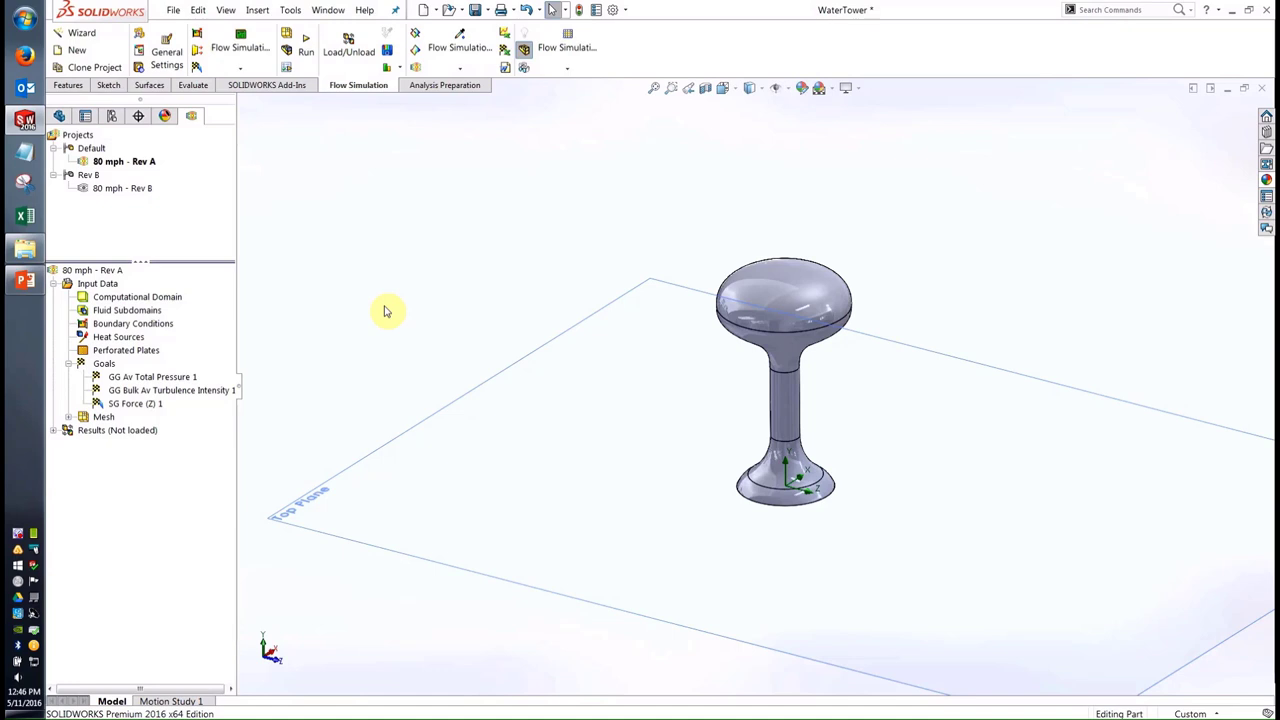
left_click(289, 38)
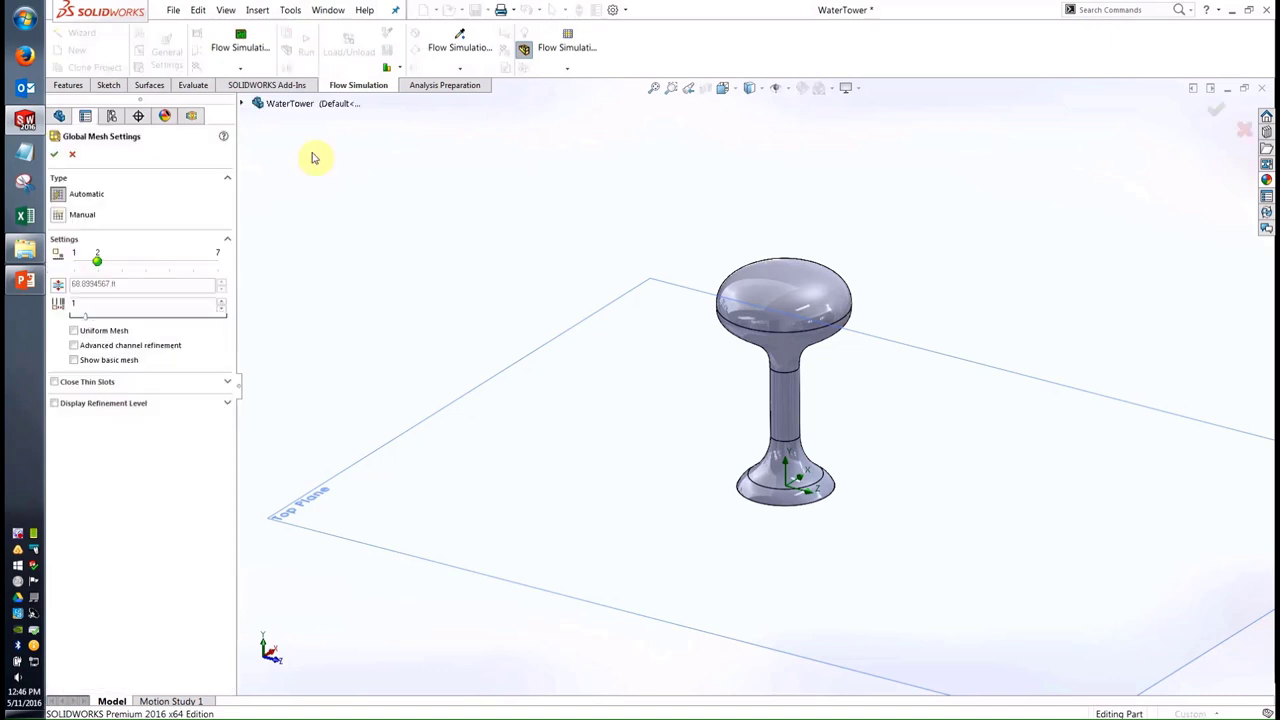
left_click(109, 361)
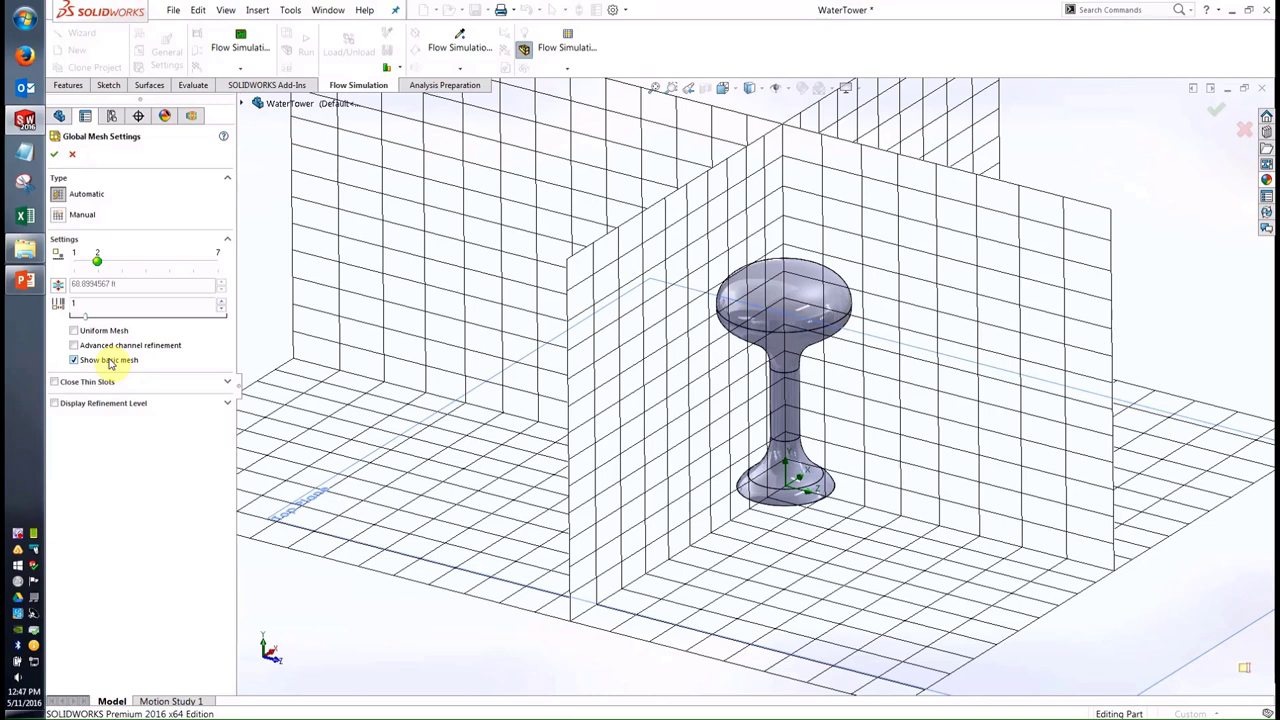
key("Return")
left_click(305, 52)
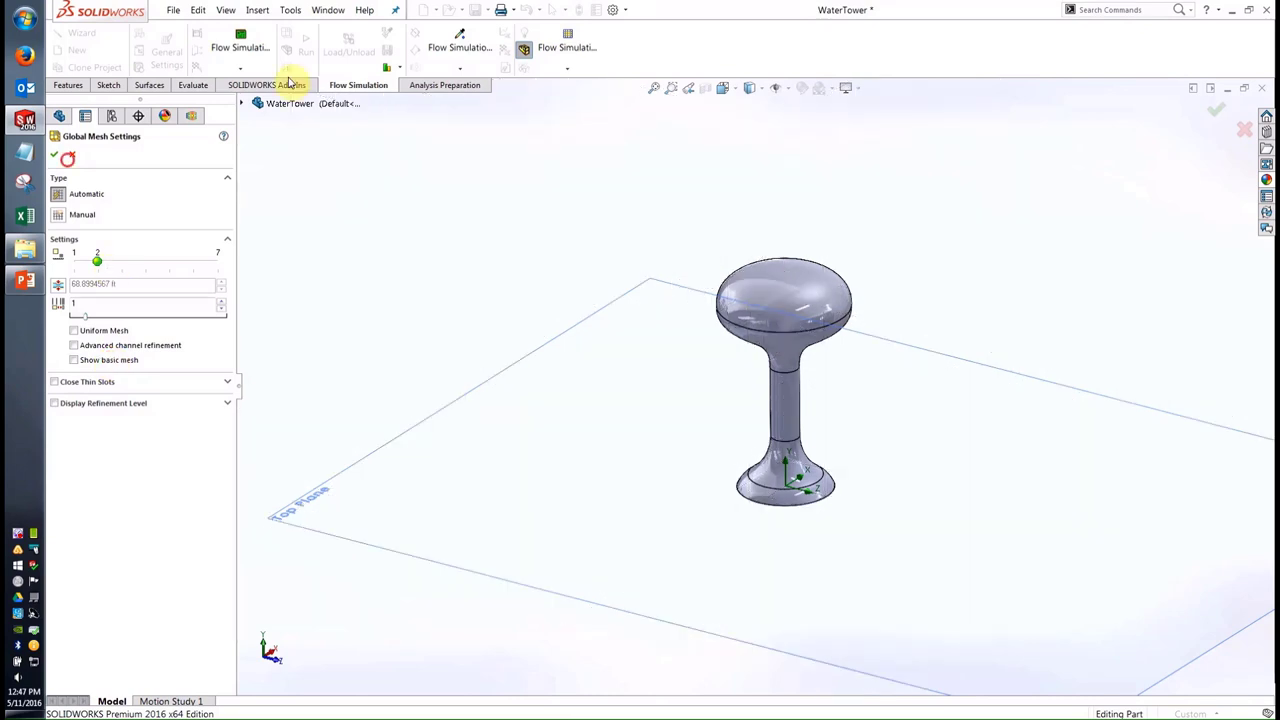
Run the 80 mph - Rev A study until the solver converges and results load
left_click(785, 298)
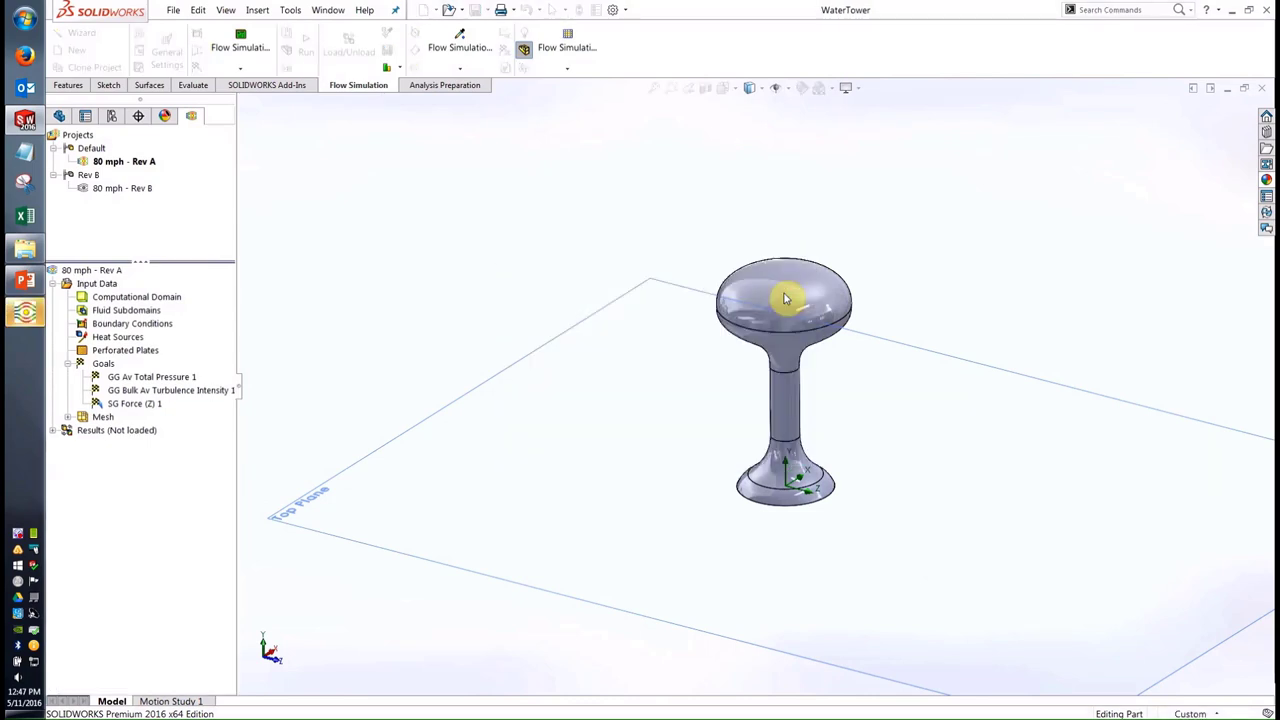
scroll(810, 380, "up", 3)
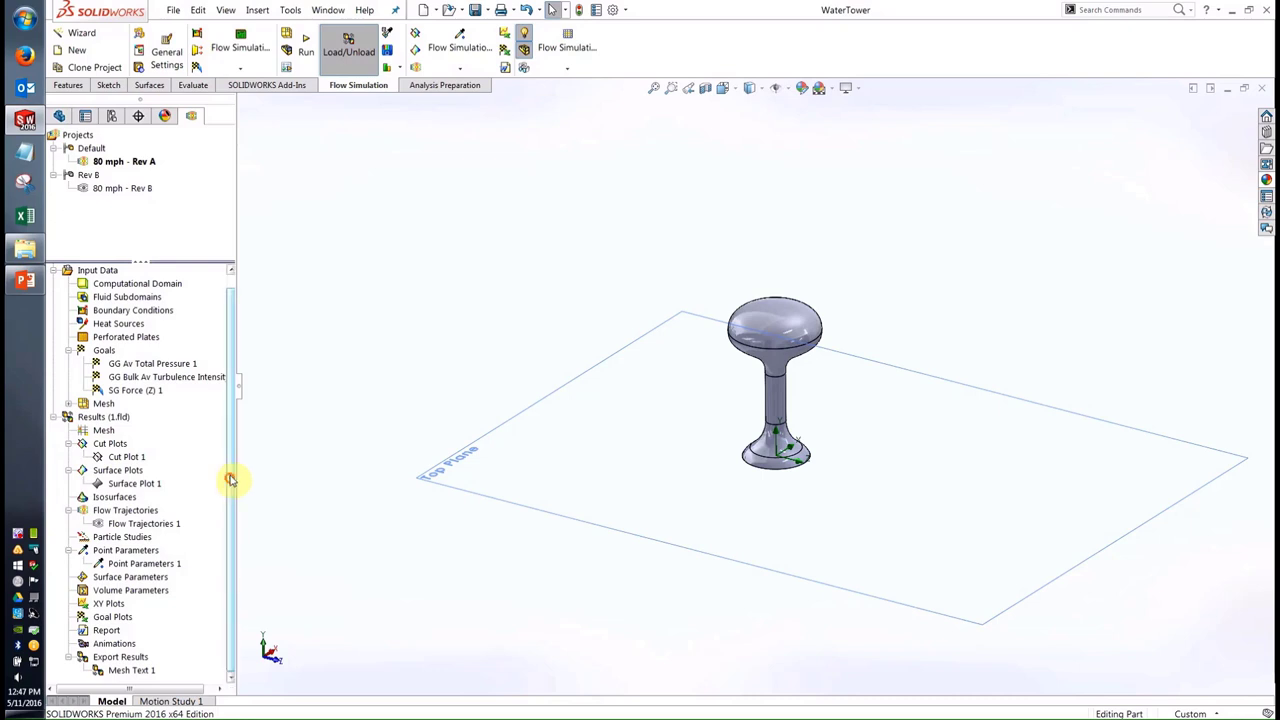
Hide Cut Plot 1 and show Flow Trajectories 1 around the tower from a tilted view
left_click(128, 457)
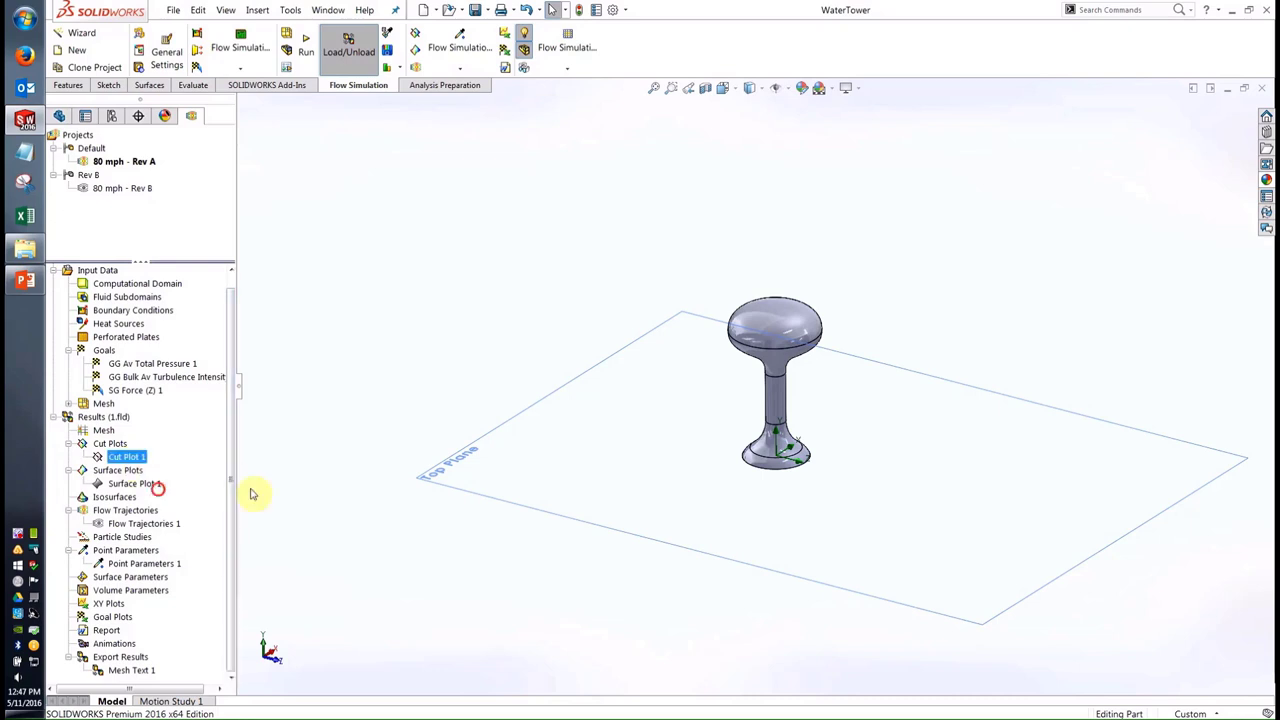
middle_click_drag(423, 397, 749, 389)
scroll(740, 405, "down", 3)
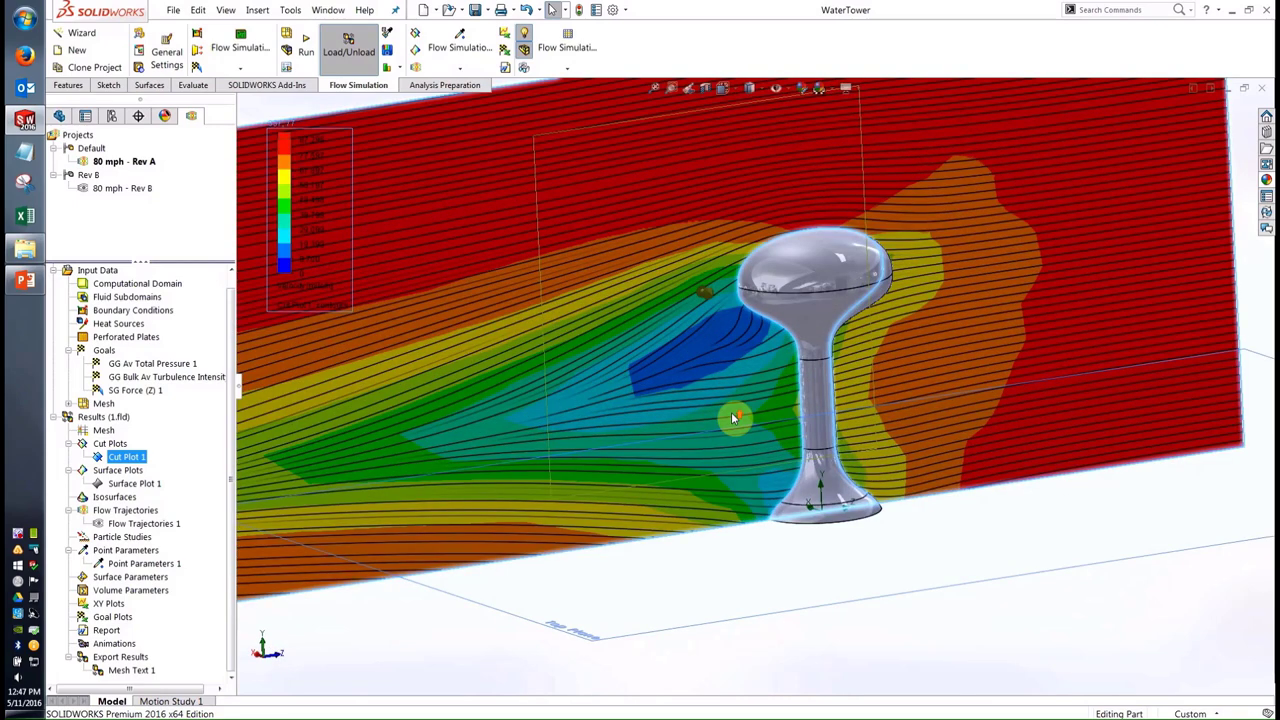
scroll(734, 420, "up", 4)
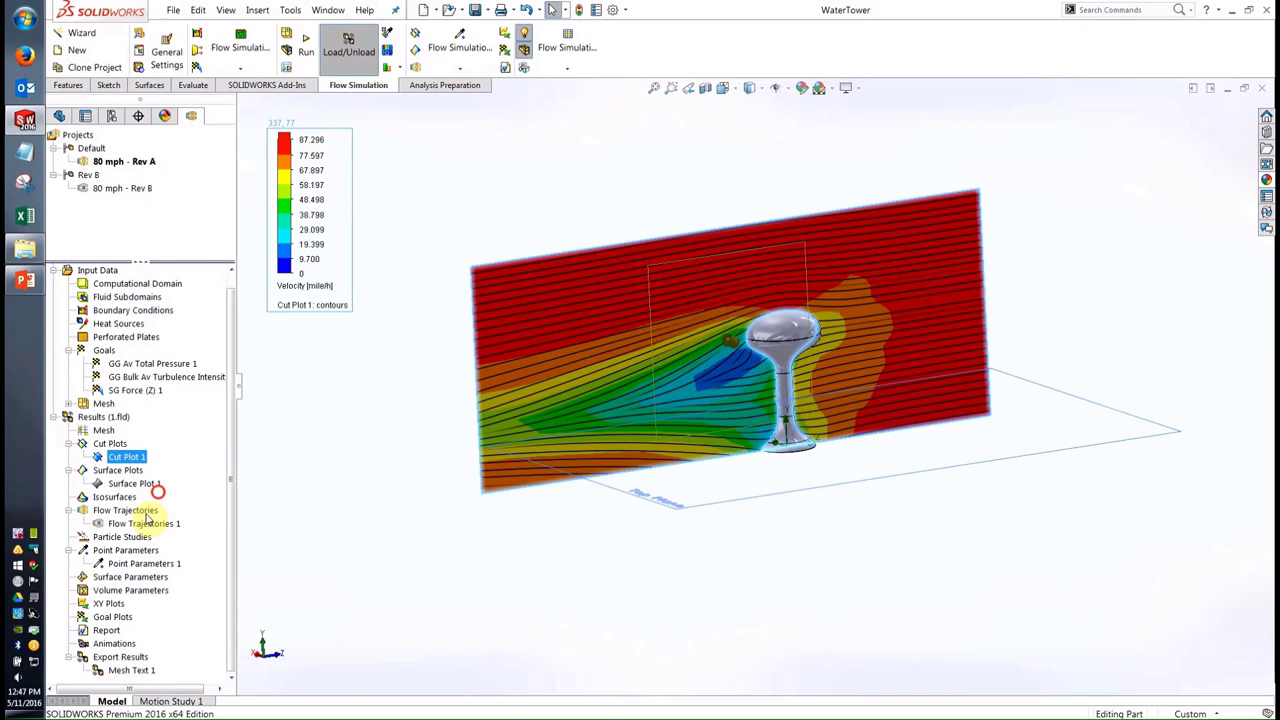
left_click(140, 522)
right_click(140, 523)
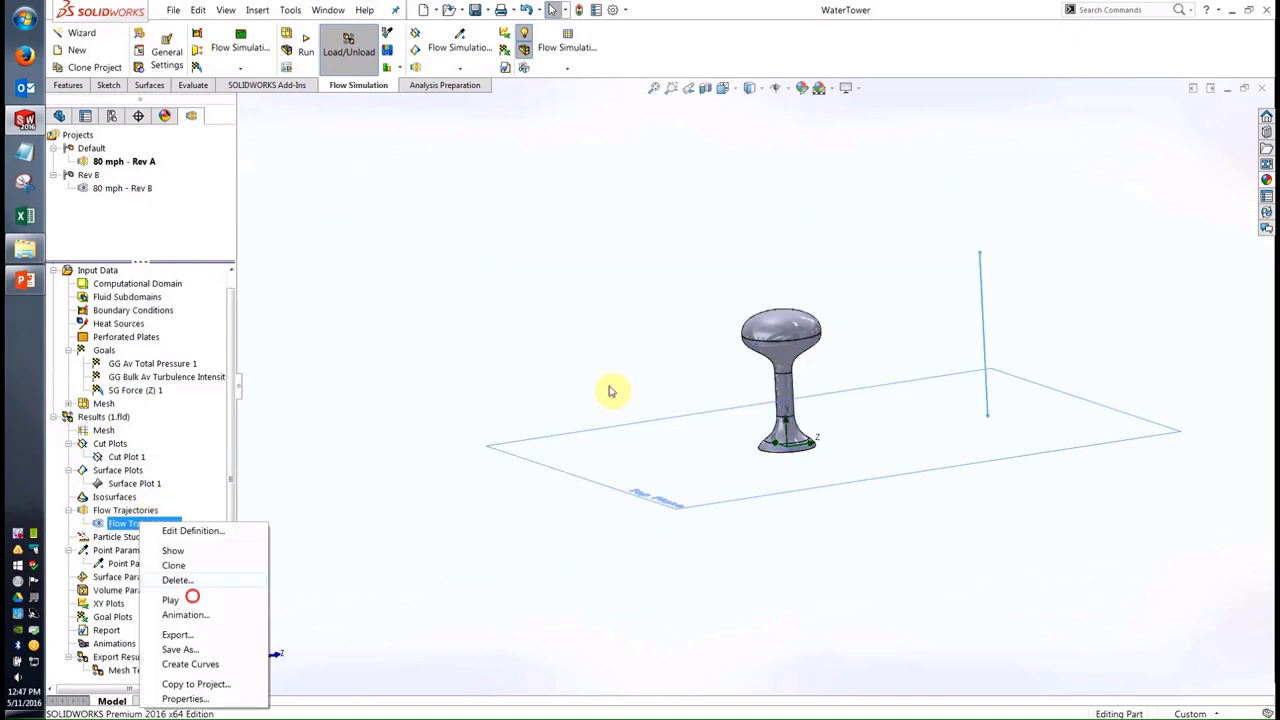
left_click(190, 599)
middle_click_drag(836, 514, 651, 438)
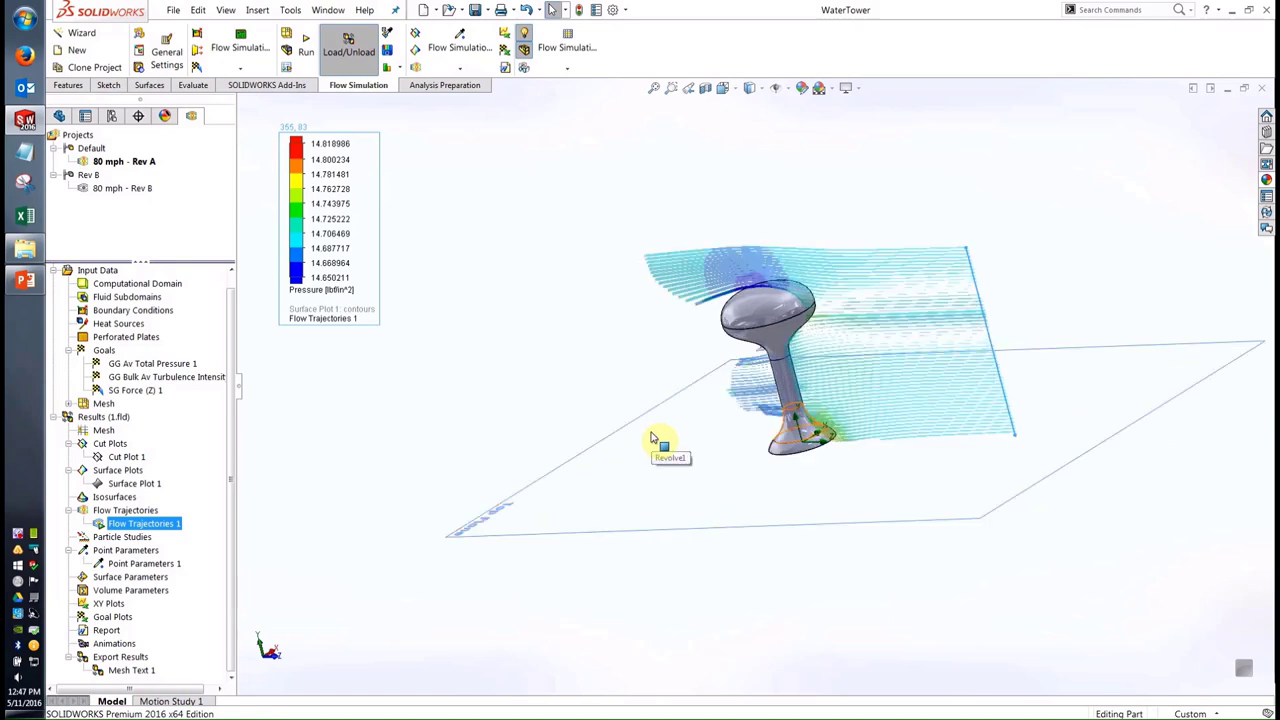
Animate Flow Trajectories 1 and show Surface Plot 1 pressure contours on the tower
right_click(148, 523)
left_click(167, 414)
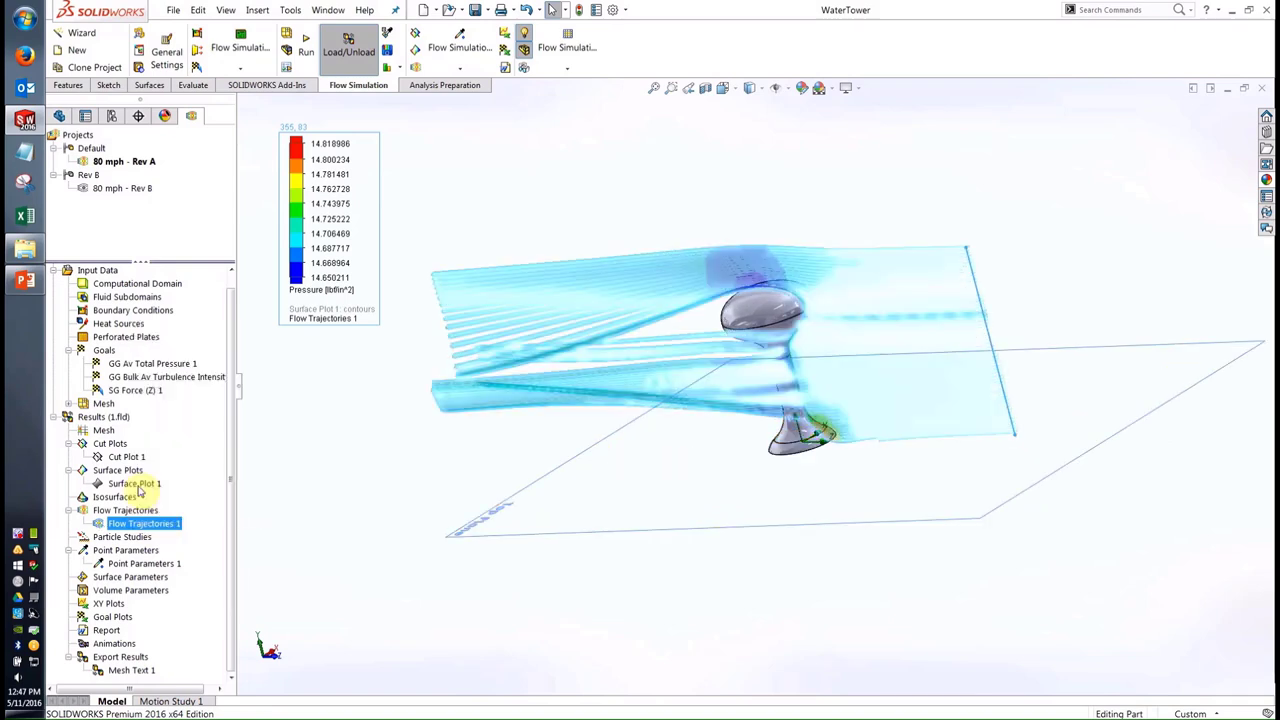
right_click(134, 484)
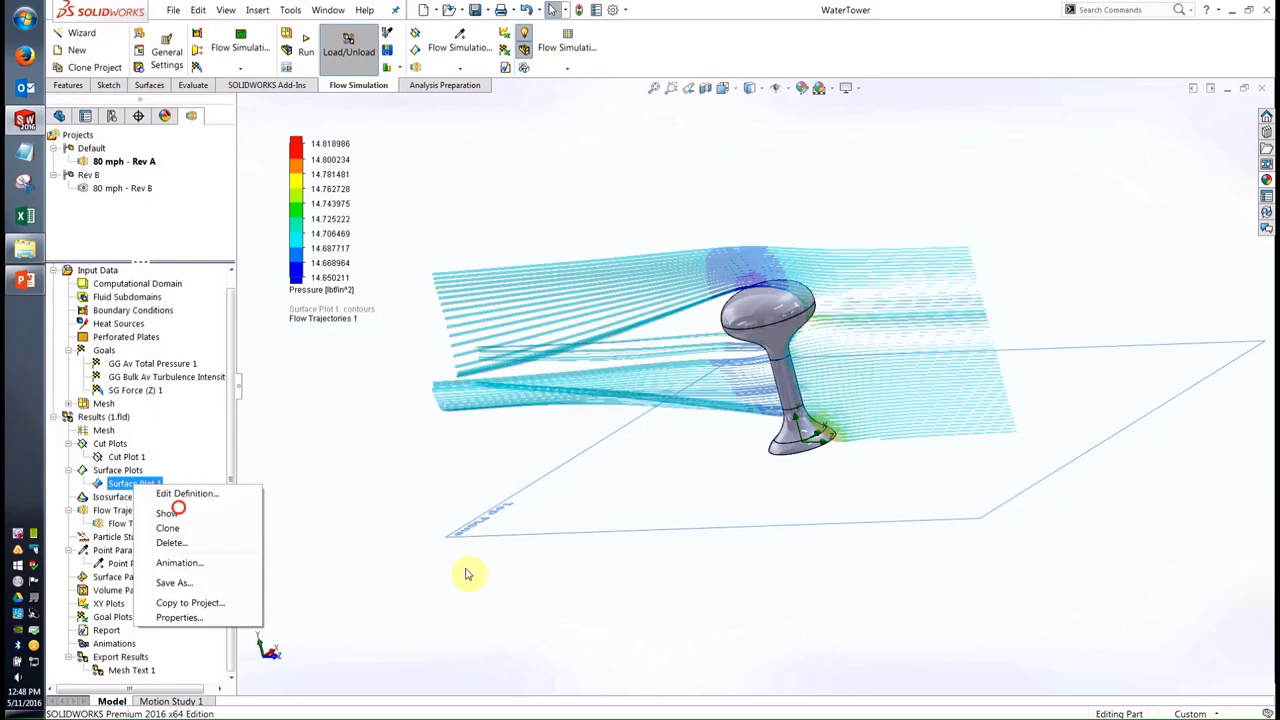
left_click(168, 512)
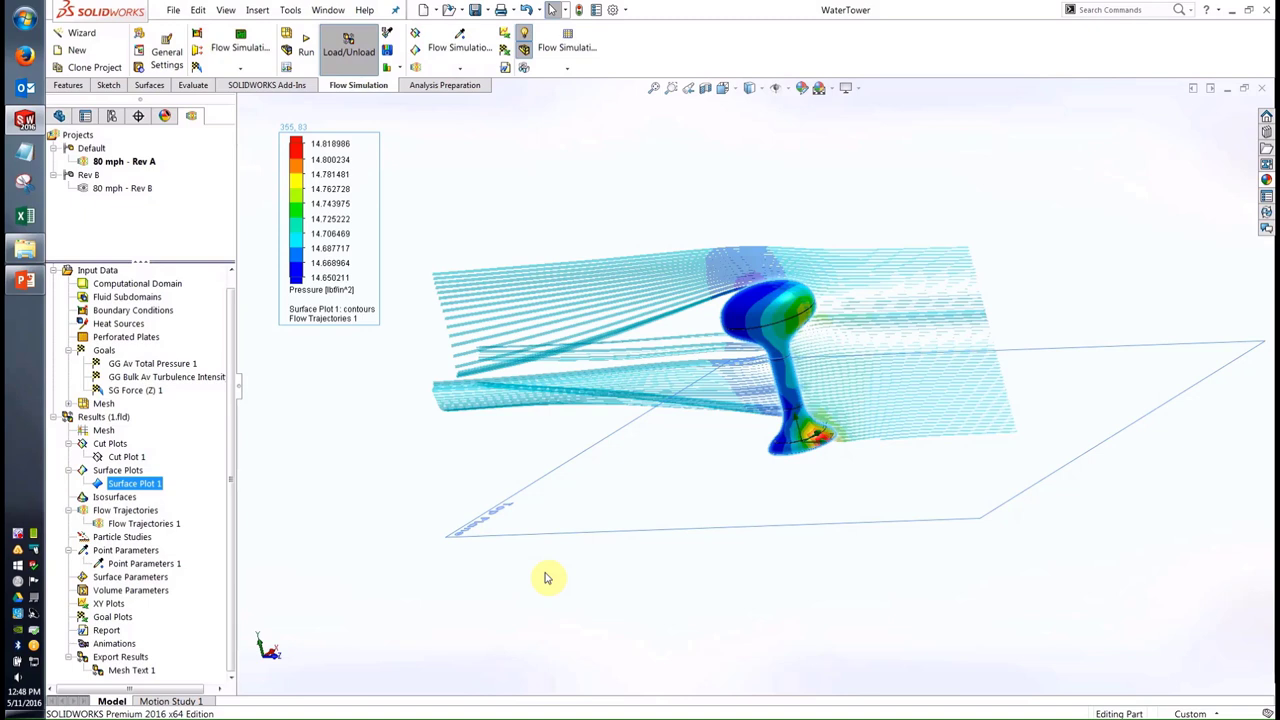
left_click(230, 617)
Edit Mesh Text 1 to include surface Pressure and export it to 80 mph - Rev A.txt
right_click(128, 657)
right_click(130, 671)
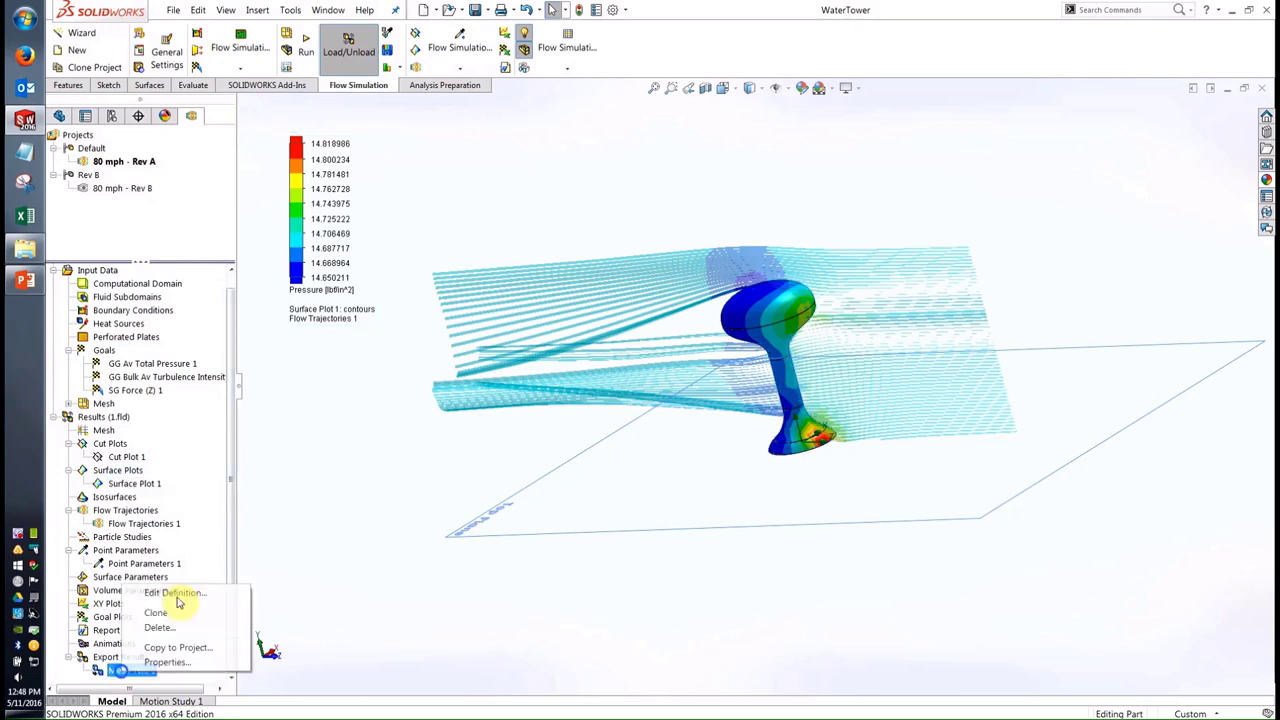
left_click(176, 594)
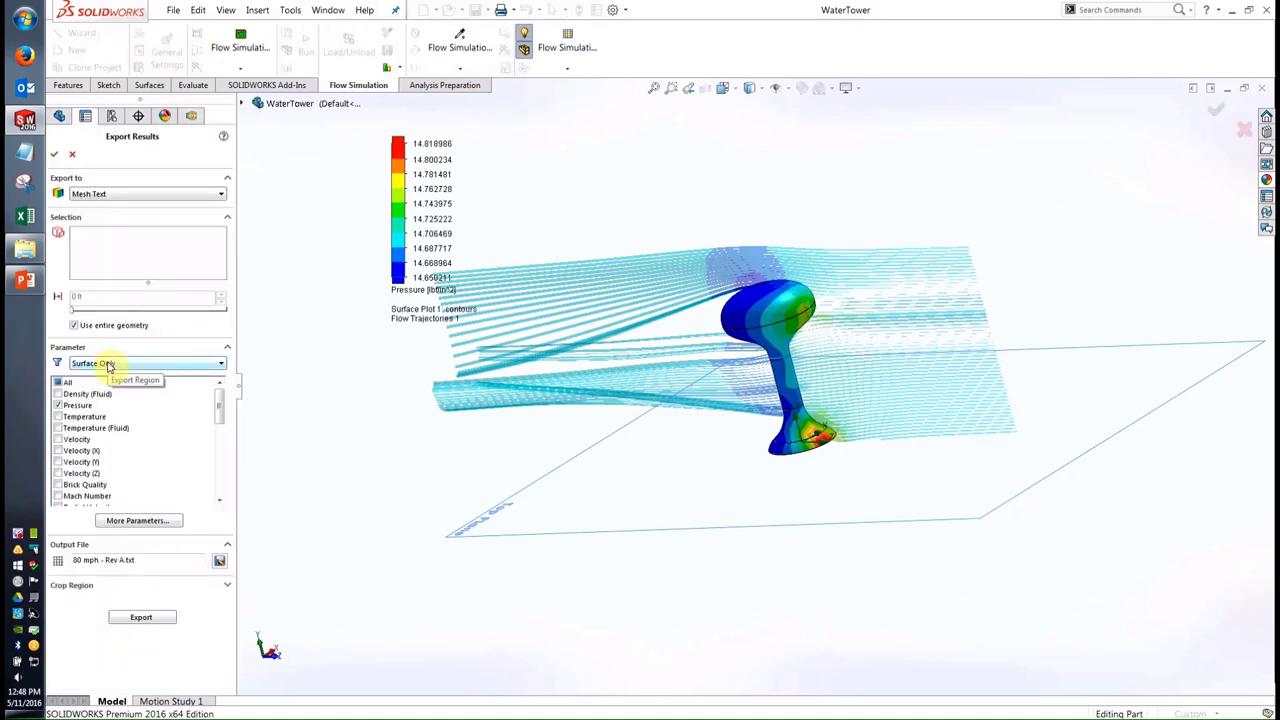
left_click(217, 412)
scroll(230, 392, "up", 3)
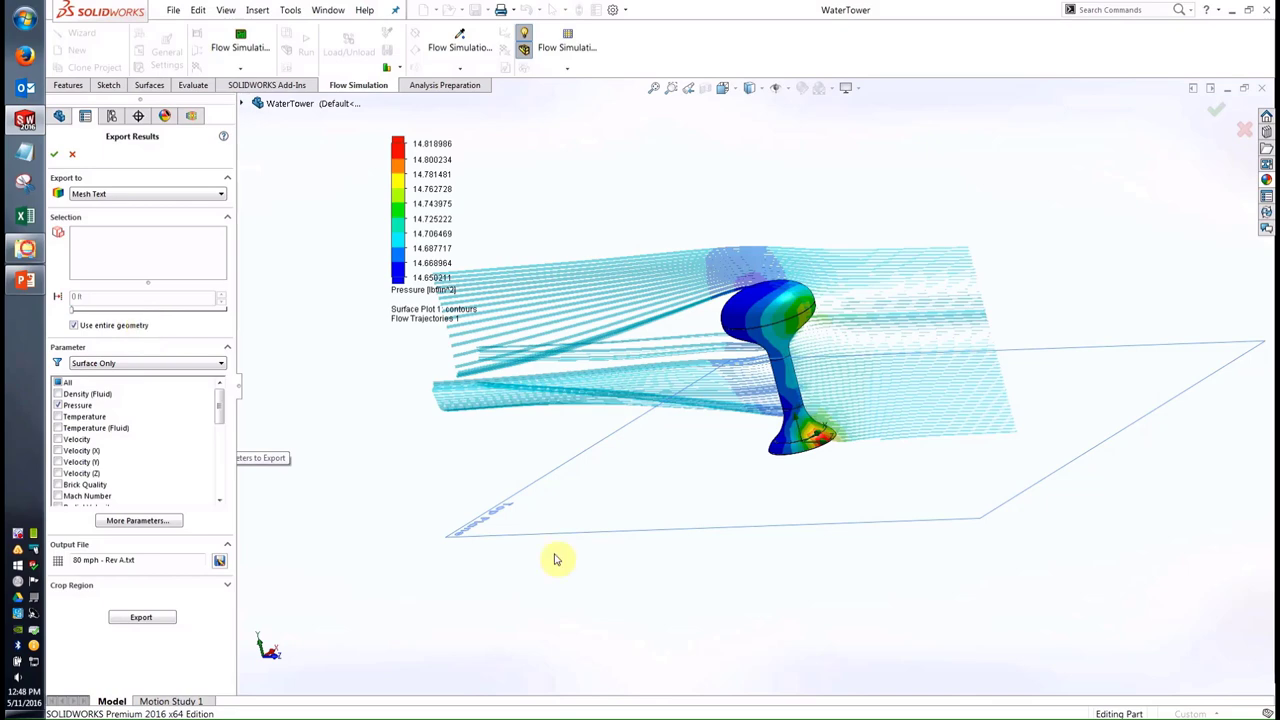
left_click(550, 420)
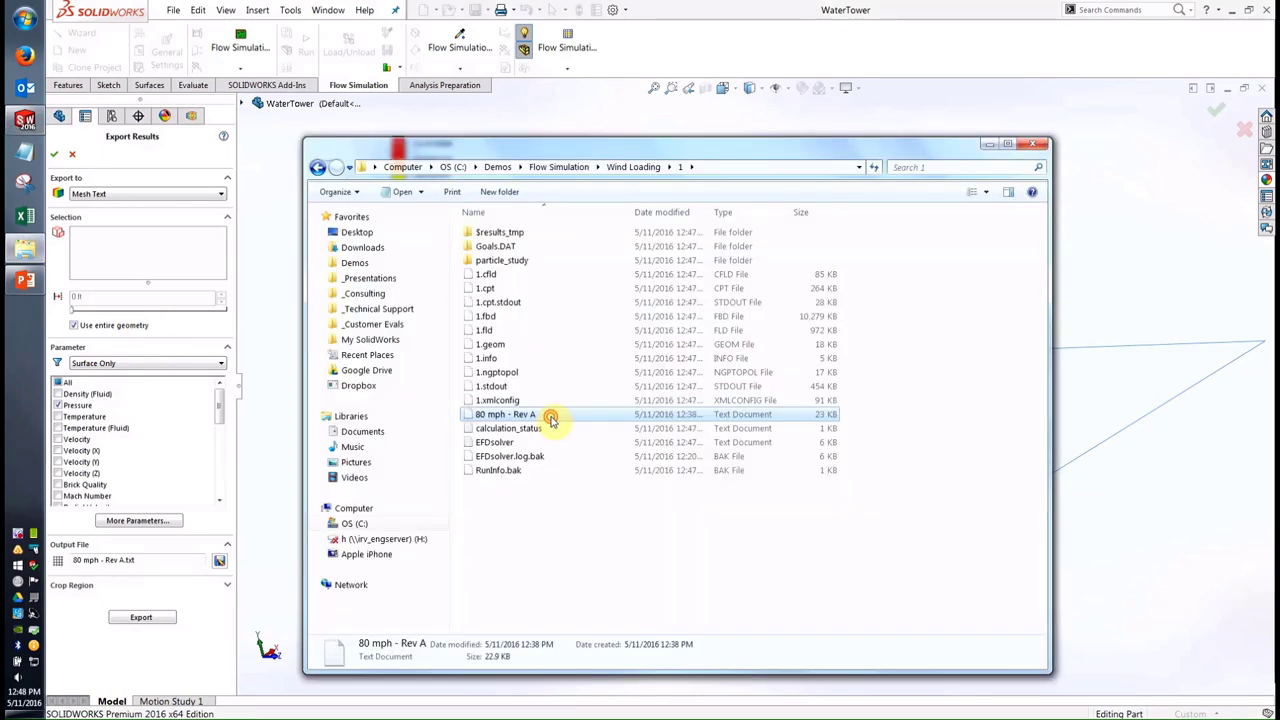
double_click(550, 418)
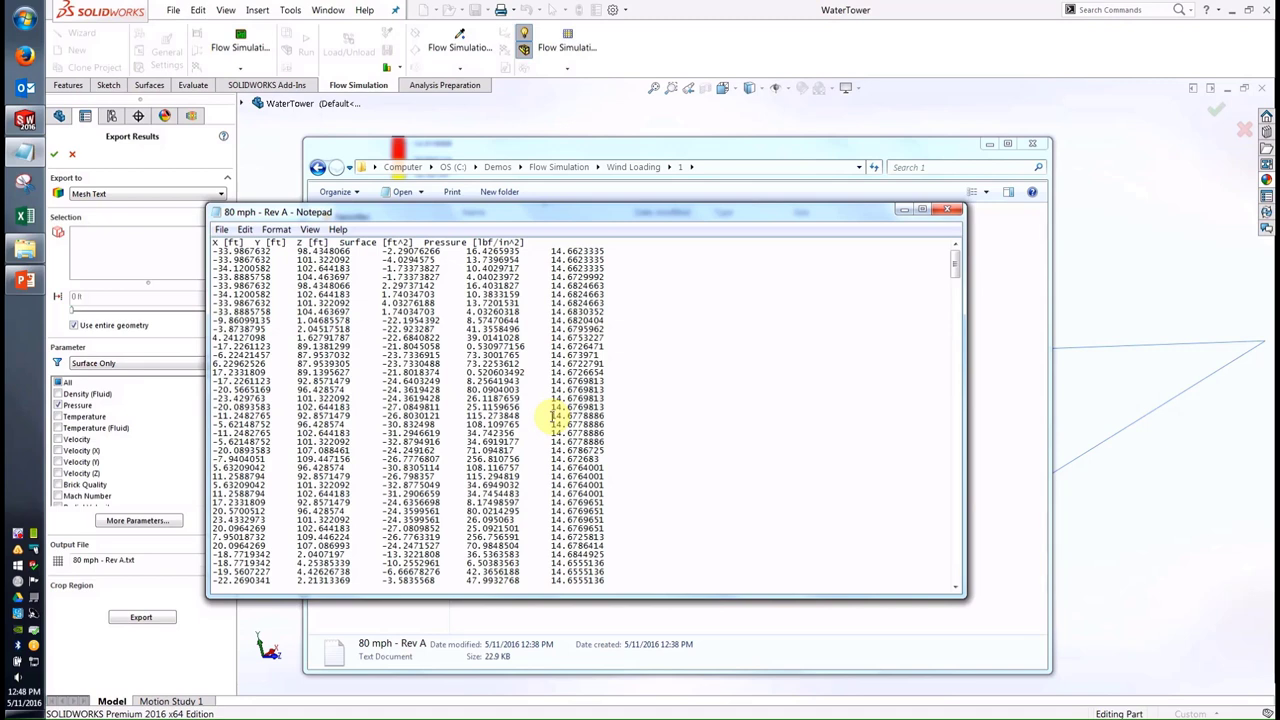
Close the exported pressure file in Notepad and minimize the Explorer folder
left_click(946, 211)
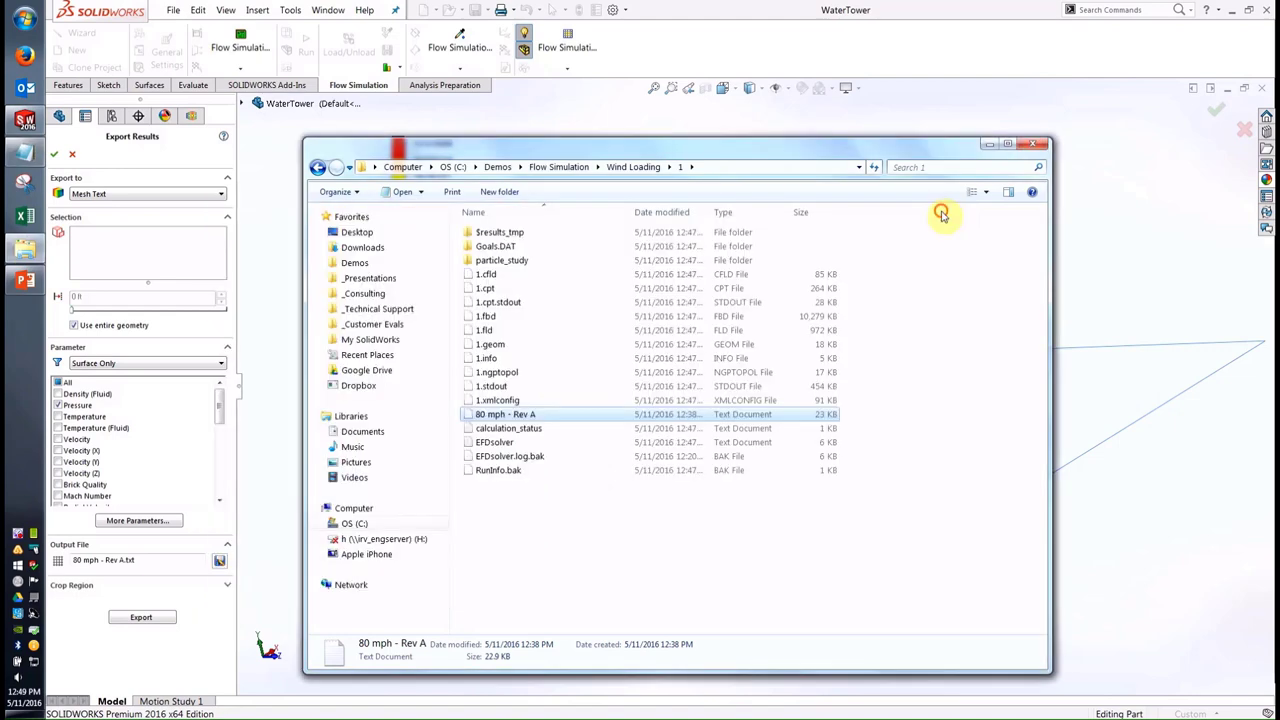
left_click(987, 147)
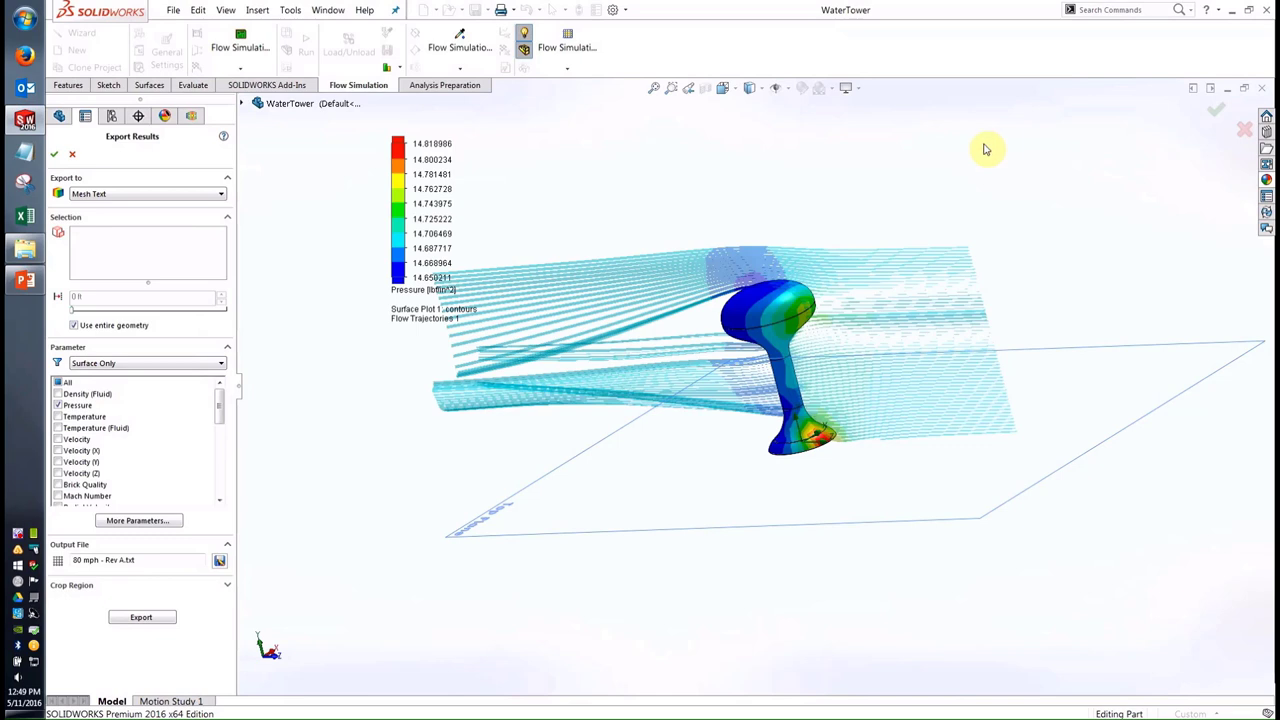
Unload the flow results, enable the SOLIDWORKS Simulation add-in, and bring up the study options
left_click(74, 156)
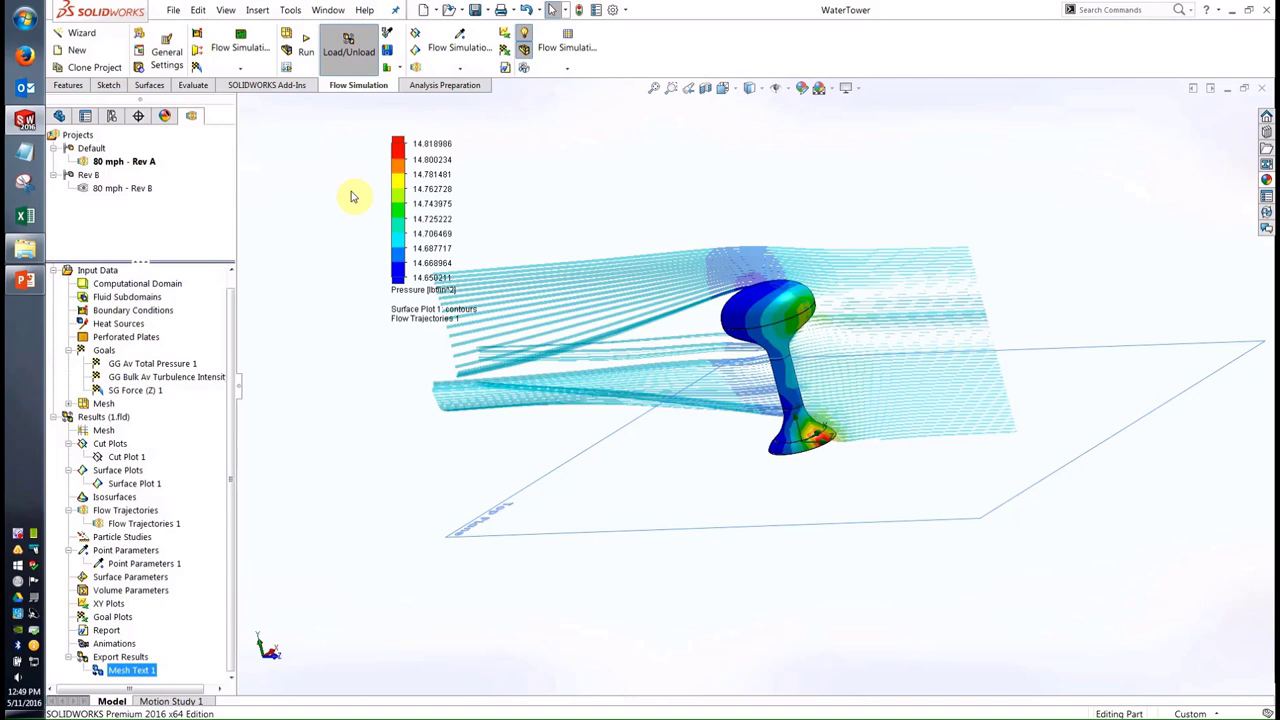
left_click(349, 50)
left_click(293, 86)
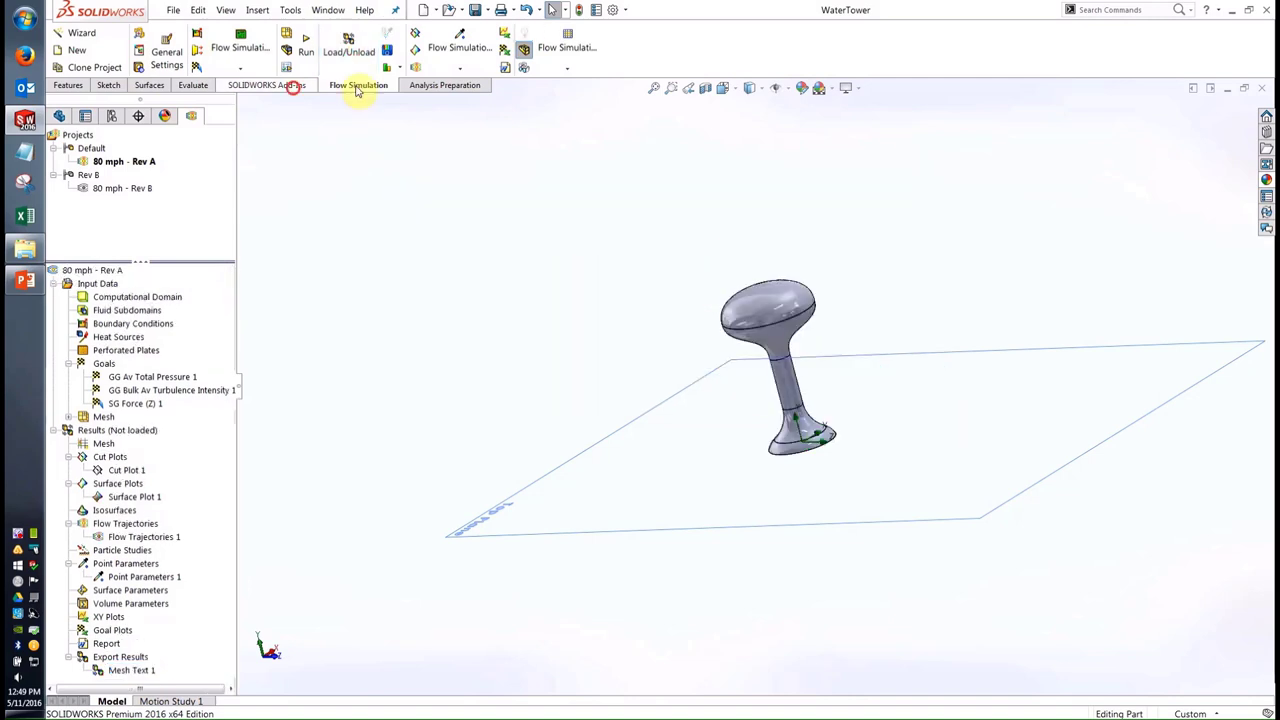
left_click(362, 57)
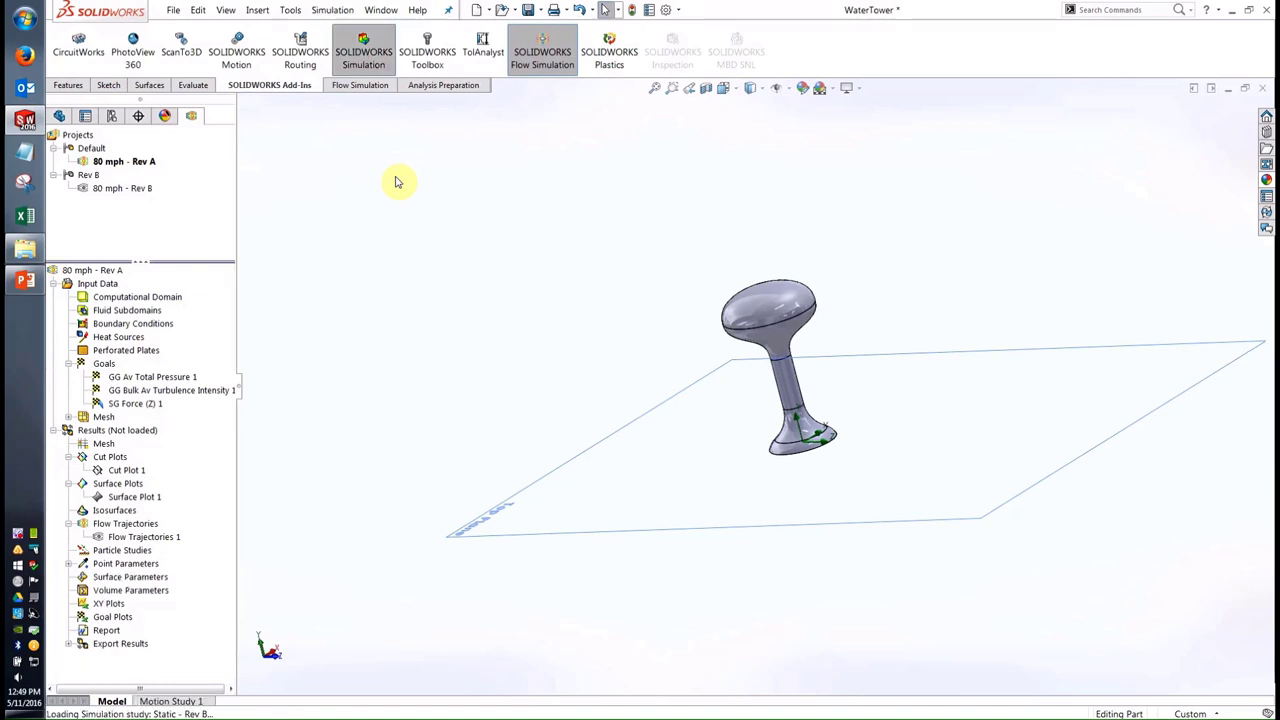
left_click(414, 82)
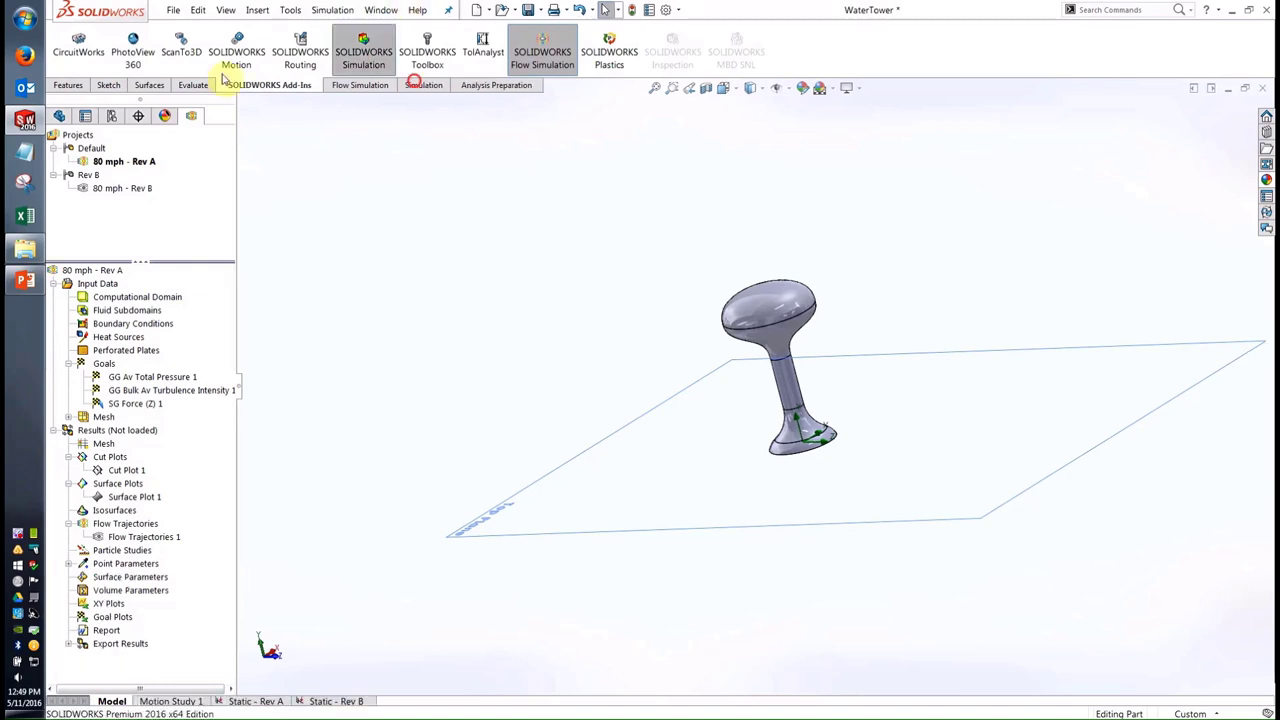
left_click(75, 71)
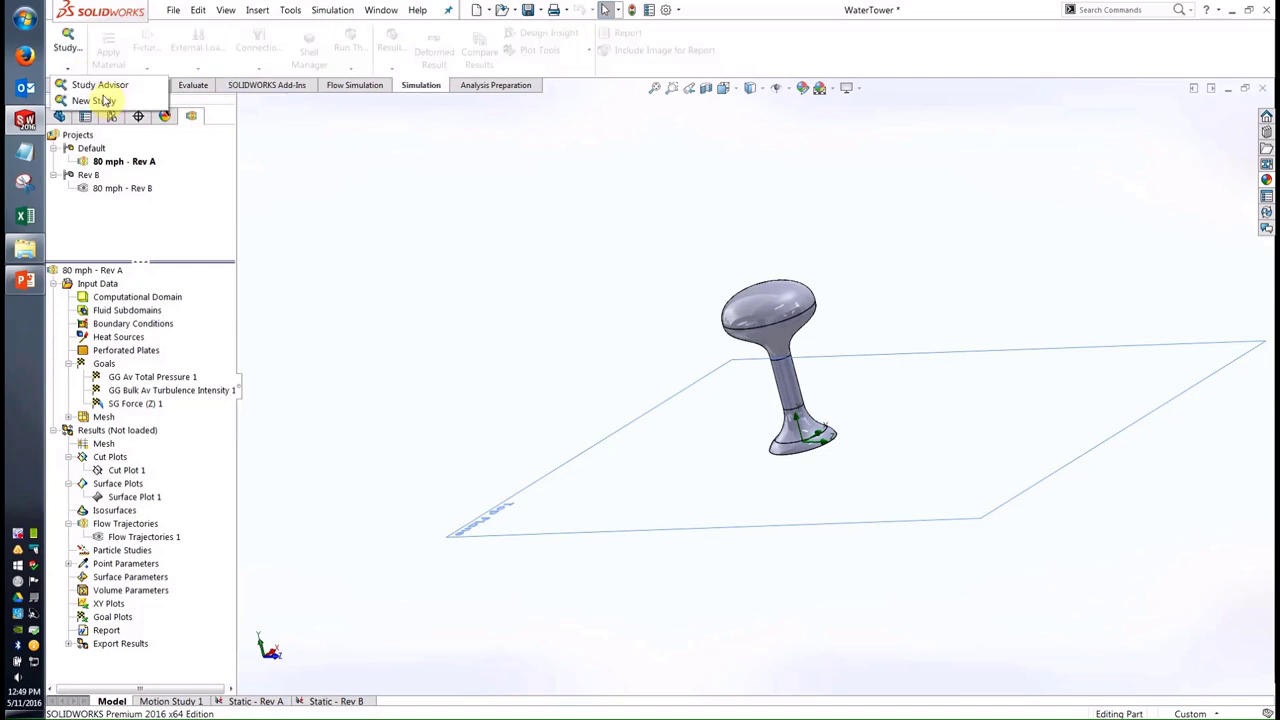
Start a new study, cancel it, and switch back to the Static - Rev A study
left_click(100, 100)
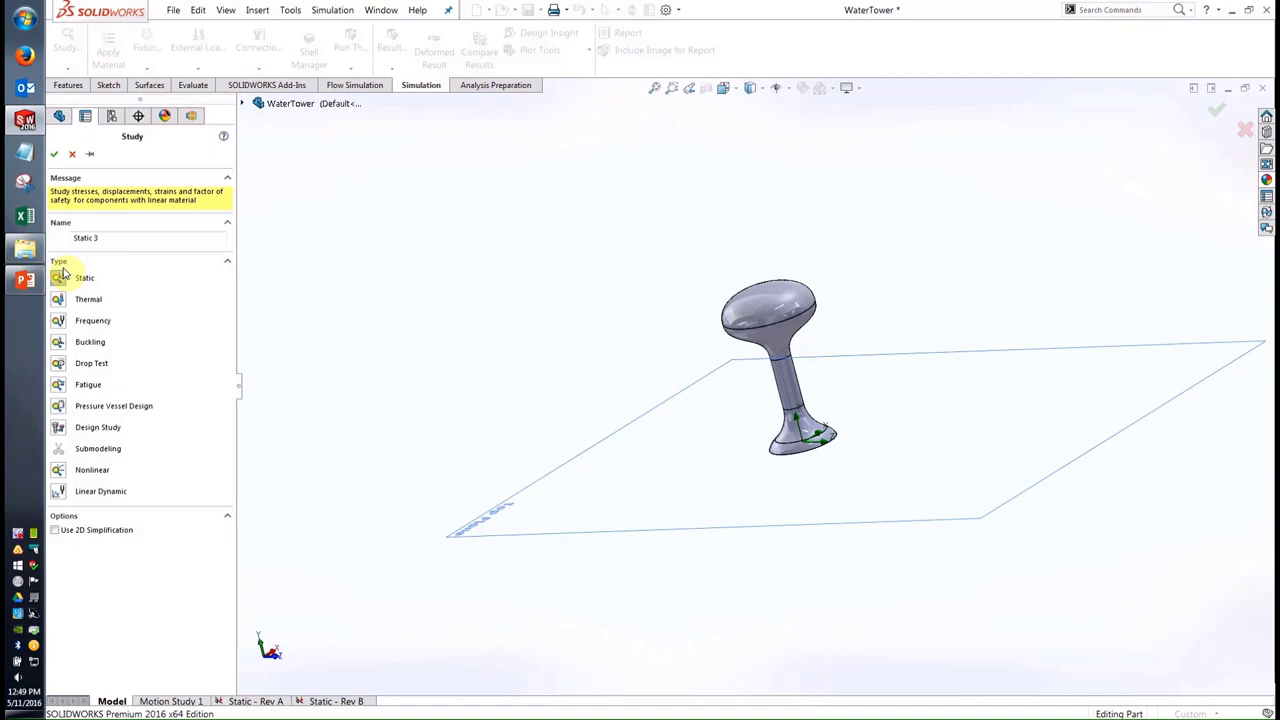
left_click(73, 155)
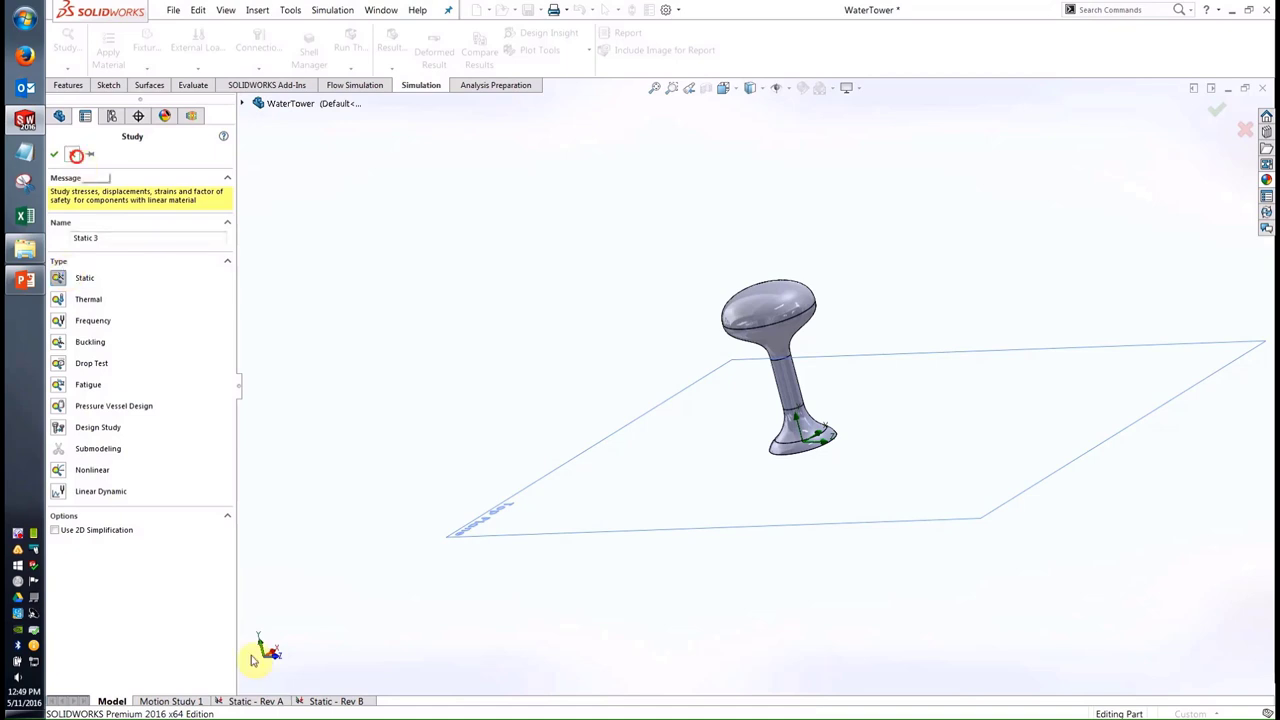
left_click(245, 701)
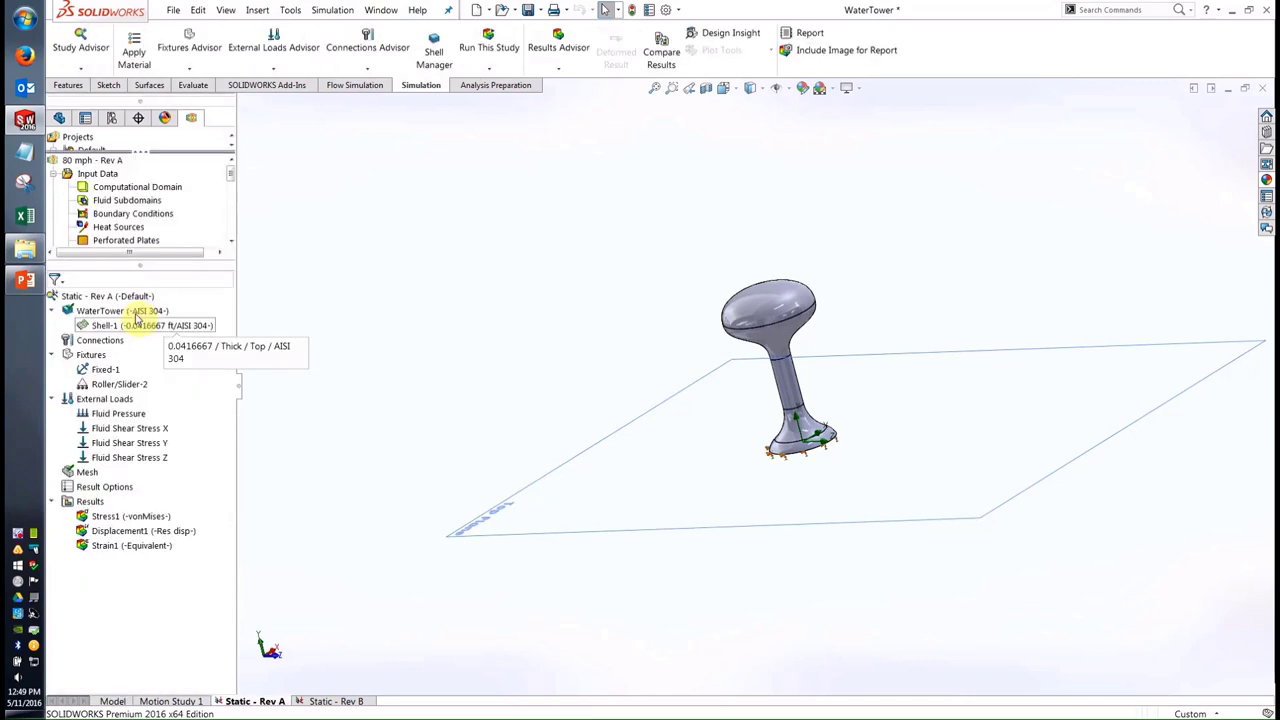
Review the Flow Effects pressure import from Wind Loading\1\1.fld and close it unchanged
right_click(104, 398)
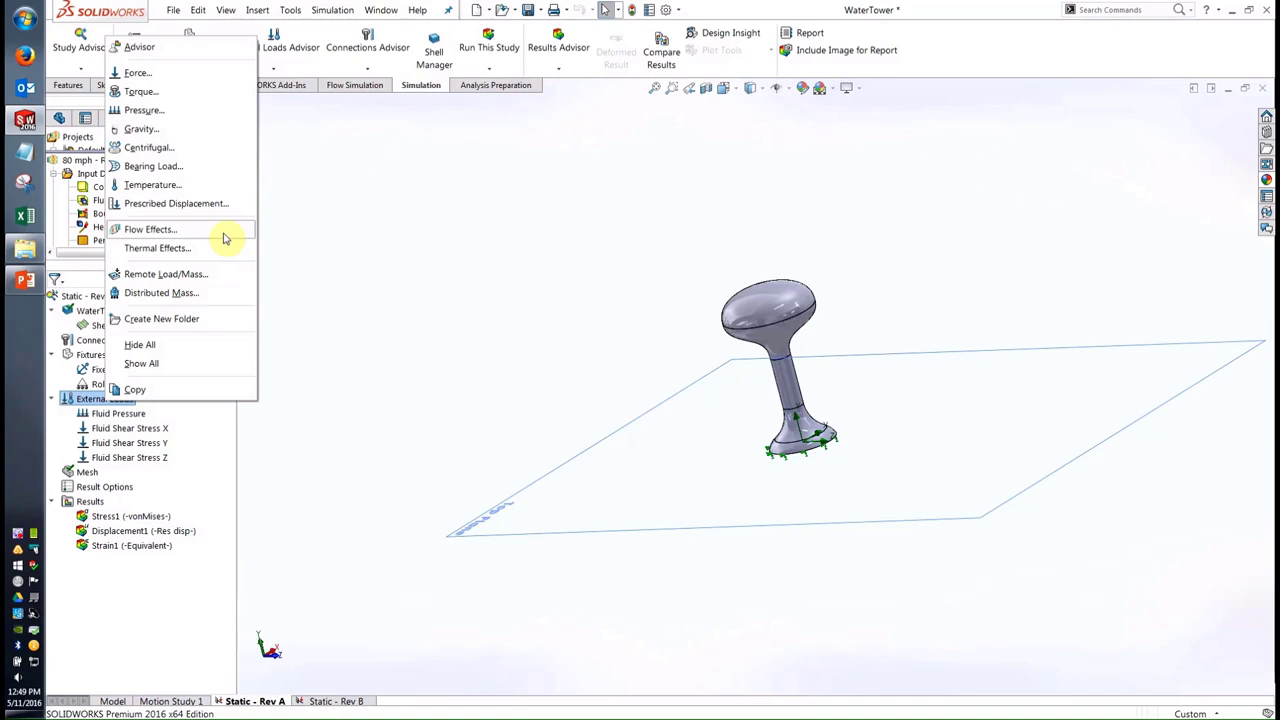
left_click(184, 231)
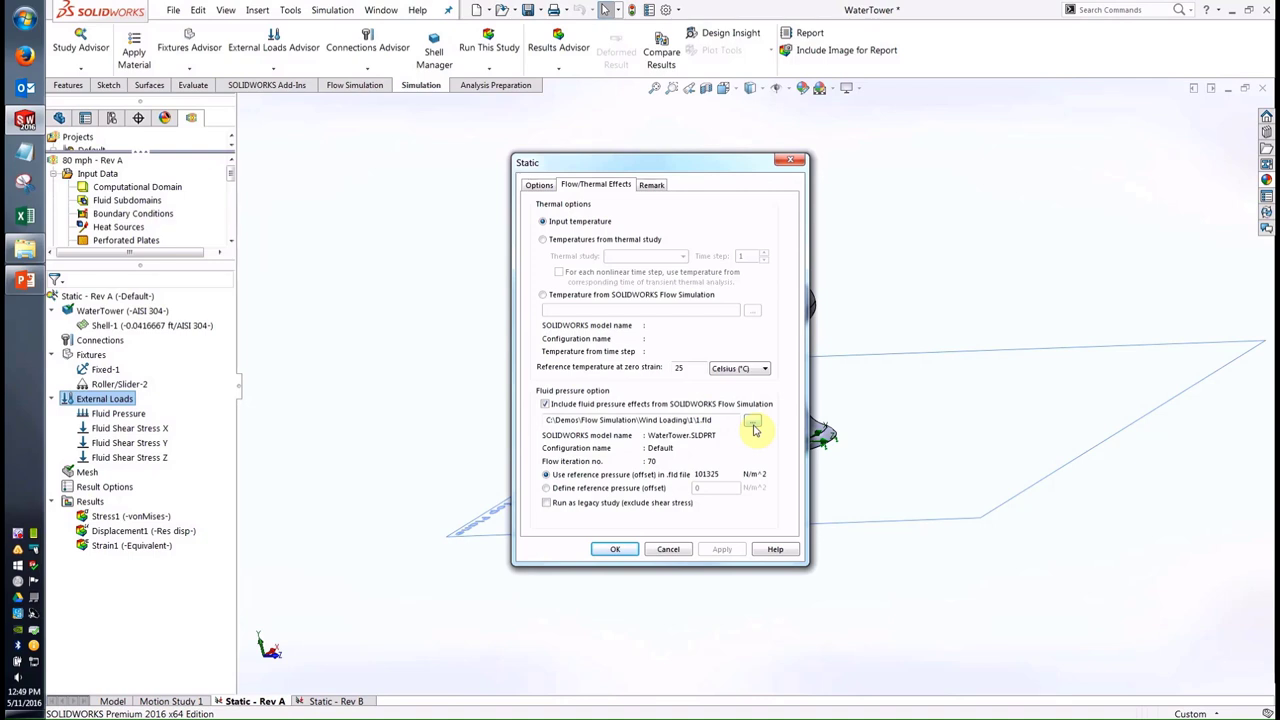
left_click(667, 552)
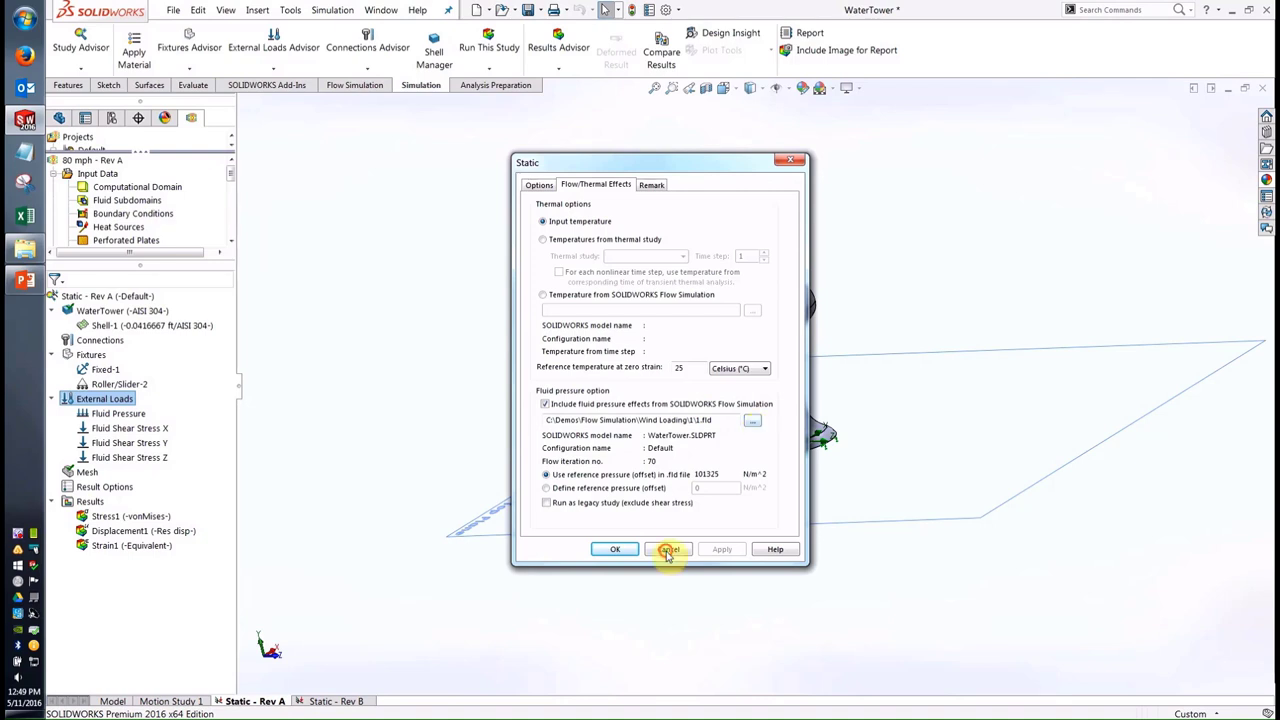
right_click(121, 420)
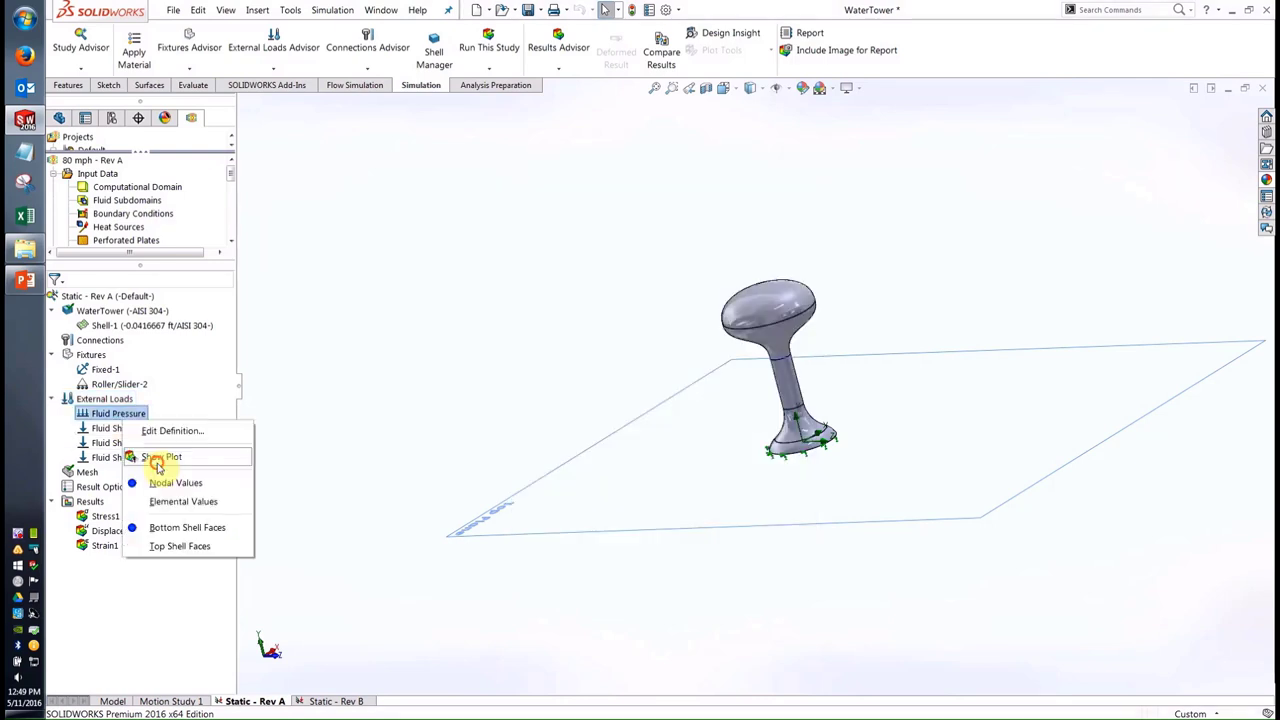
Plot the Fluid Pressure load on the water tower, from -6.091e+002 to 1.250e+003 N/m^2
left_click(157, 466)
middle_click_drag(899, 390, 872, 366)
scroll(813, 388, "down", 3)
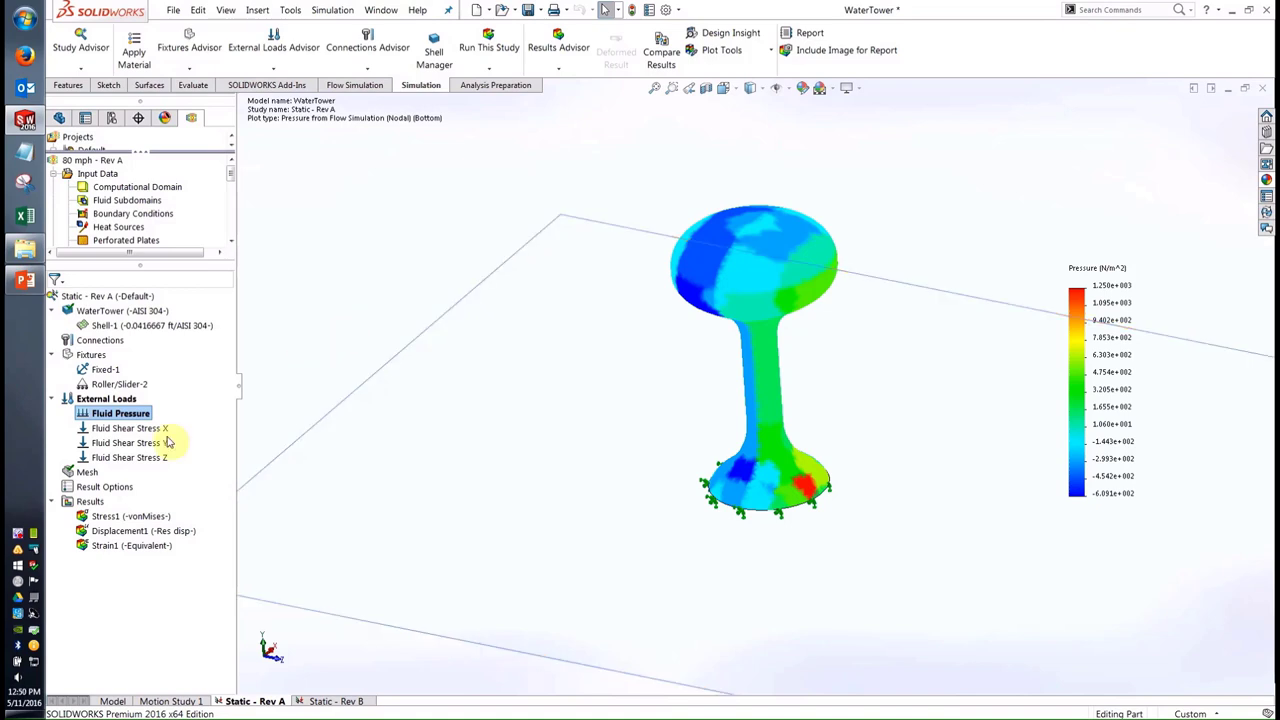
Remesh Static - Rev A as a shell mesh, discarding old results, and rerun the study
right_click(88, 475)
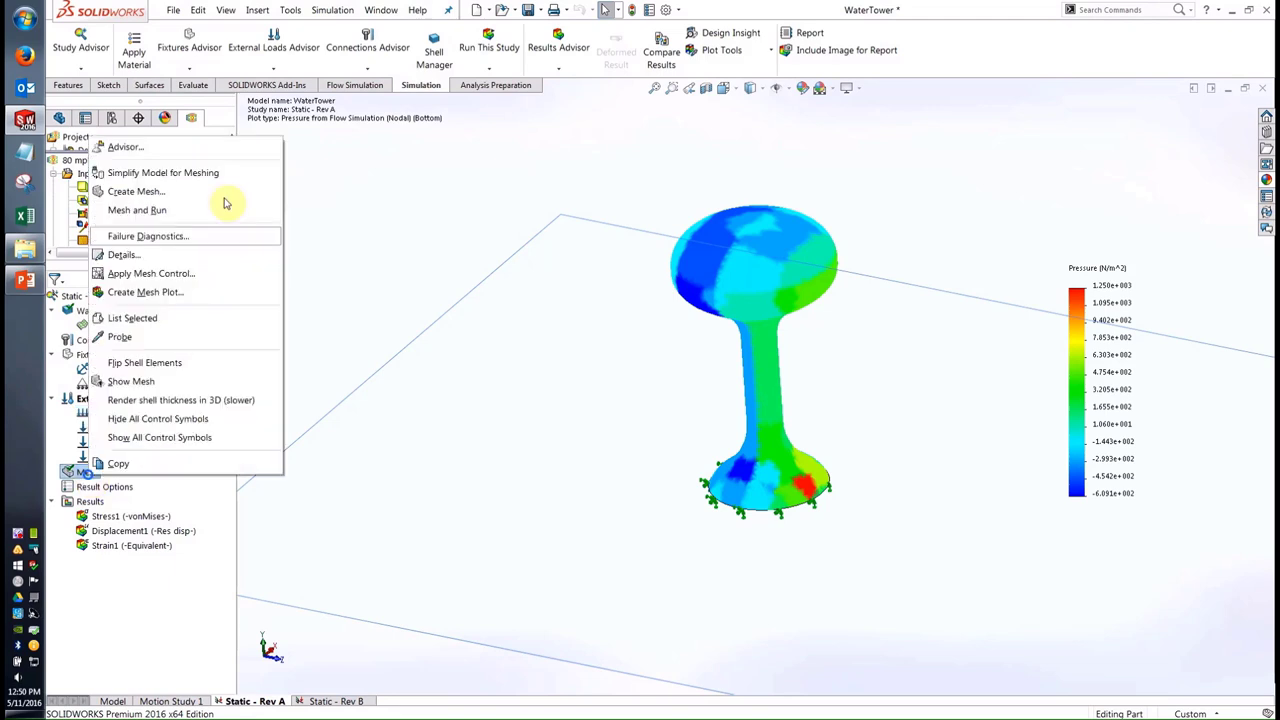
left_click(215, 196)
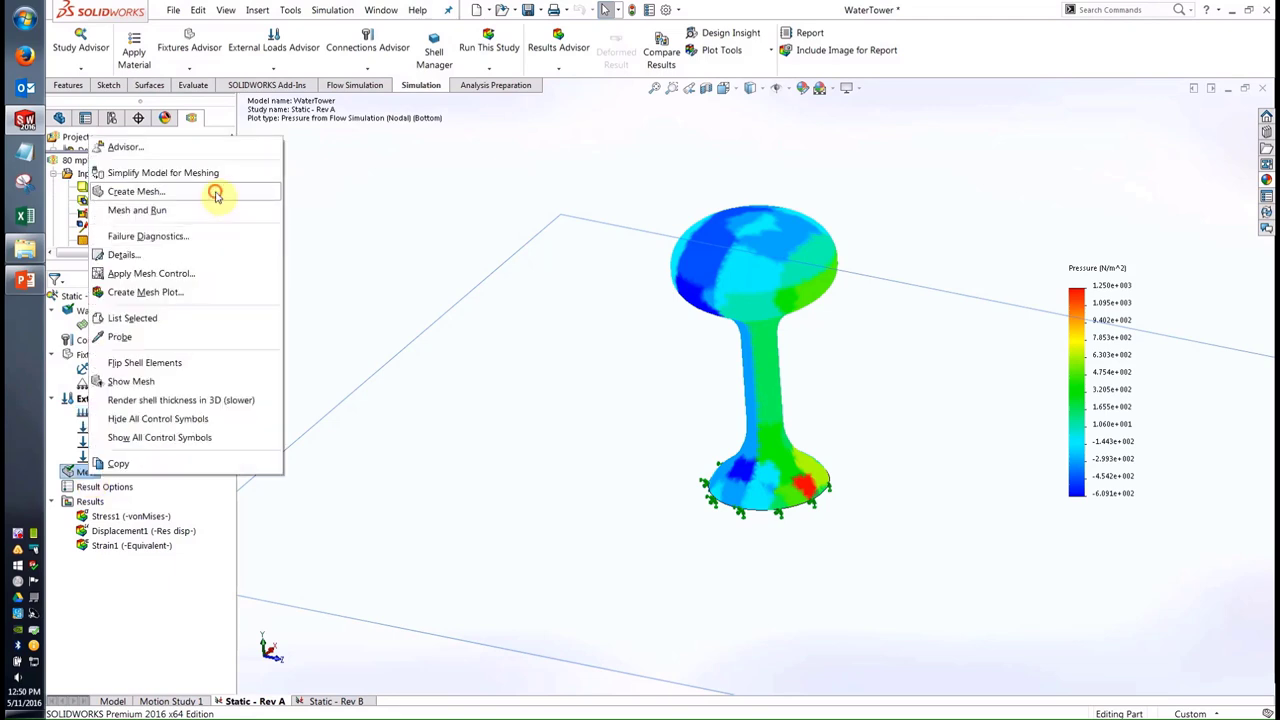
left_click(700, 401)
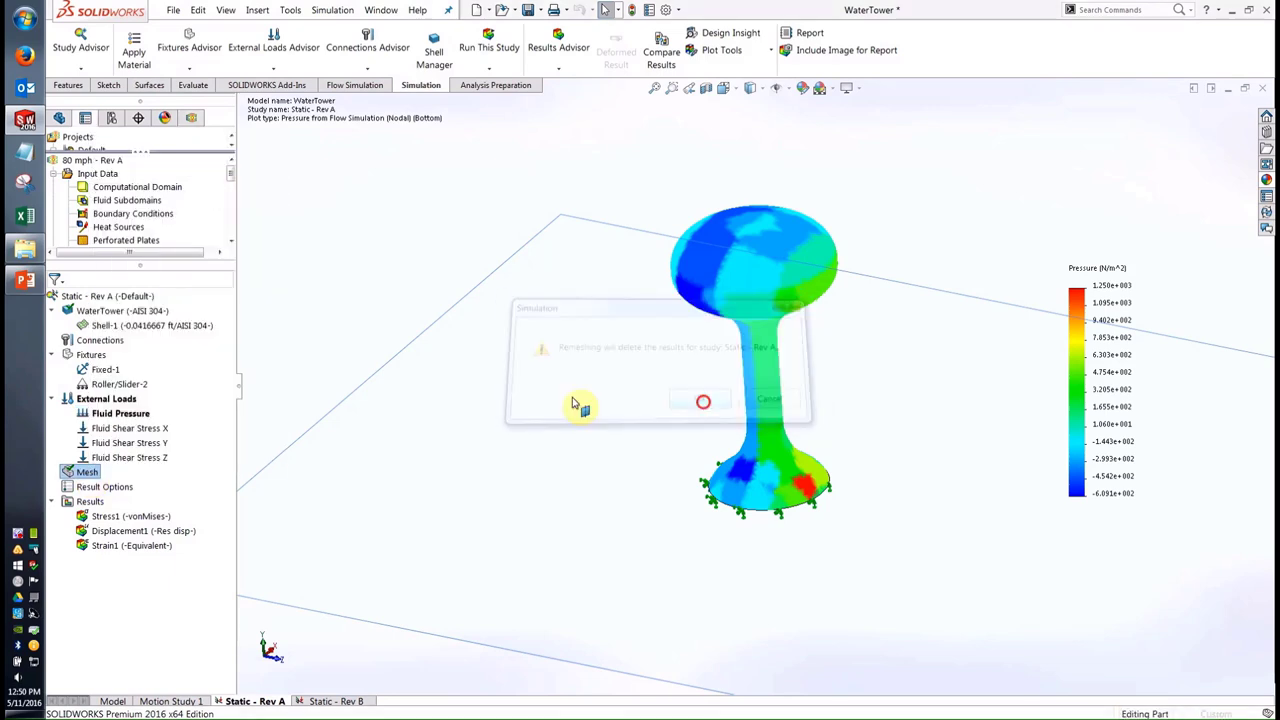
key("Return")
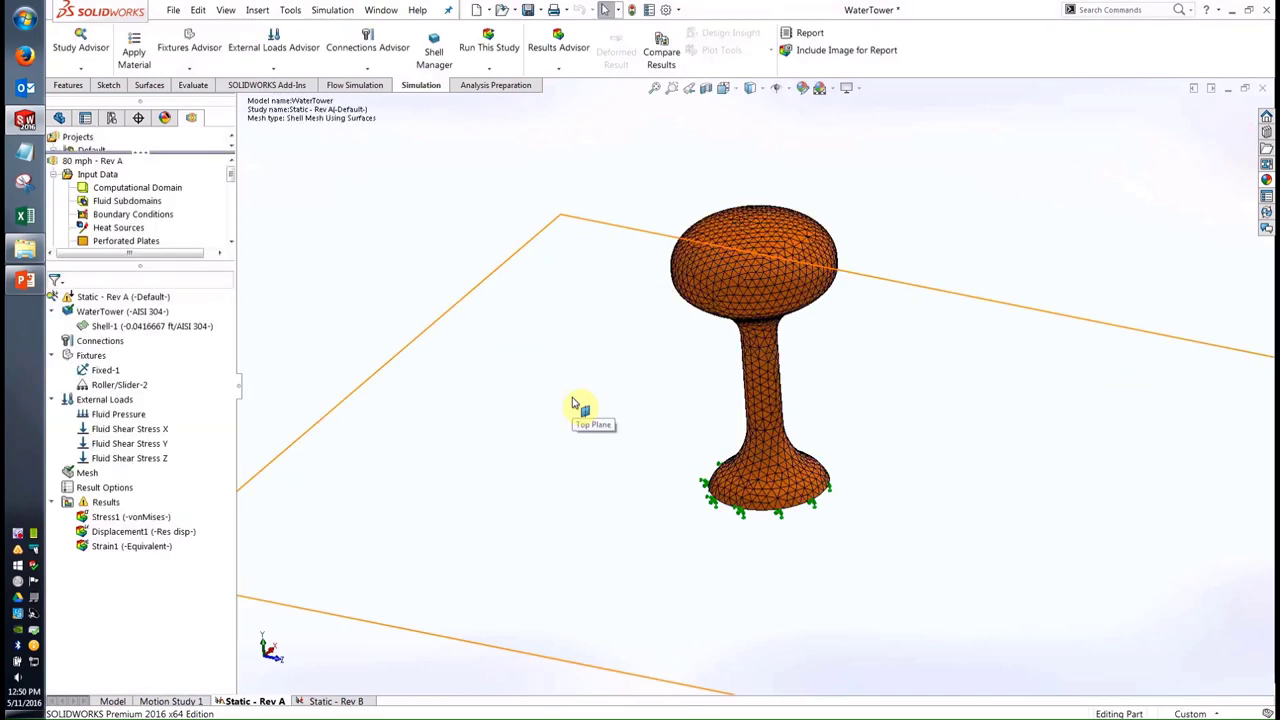
left_click(475, 54)
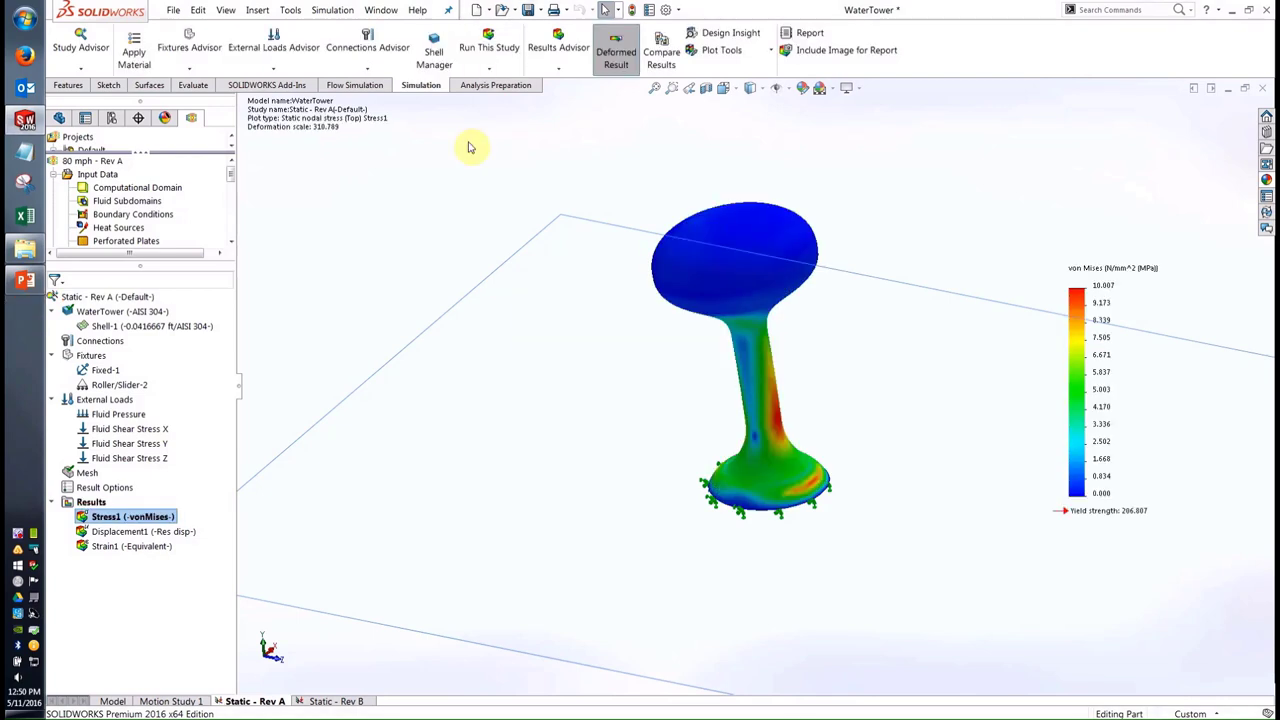
Review the 11.761 mm displacement plot, then show Revolve1's profile dimensions on the part
double_click(136, 531)
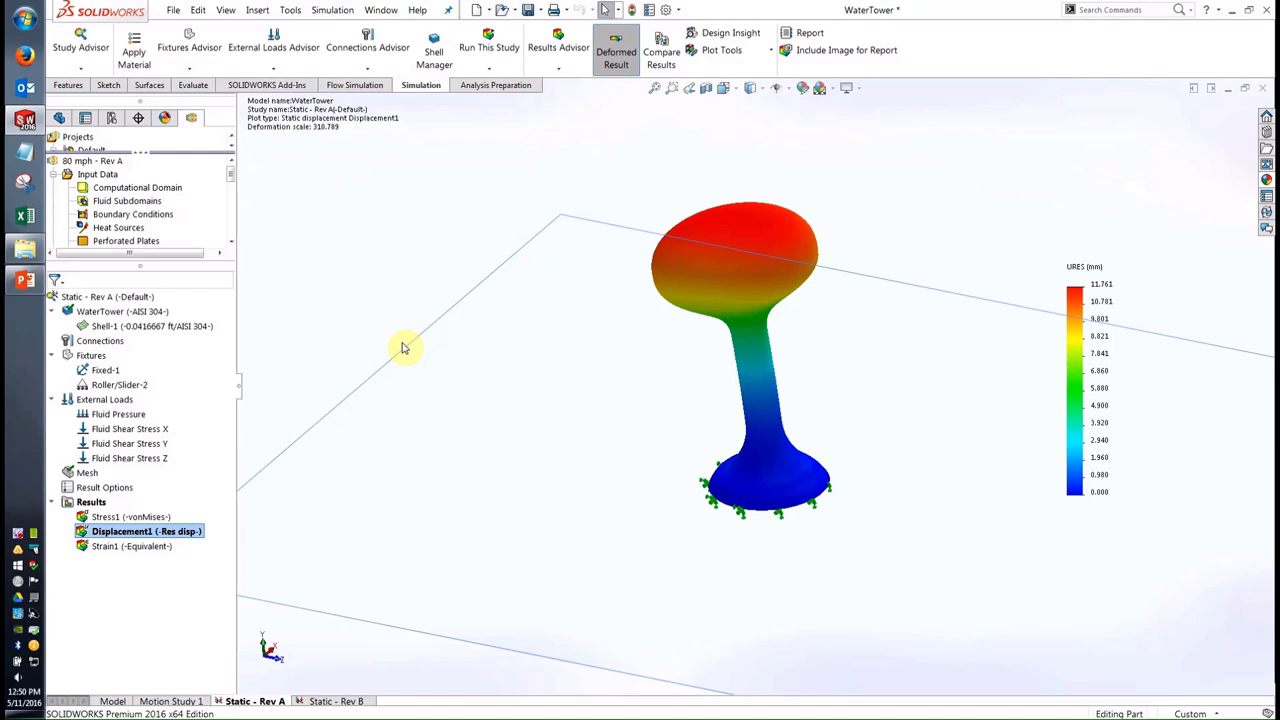
left_click(60, 117)
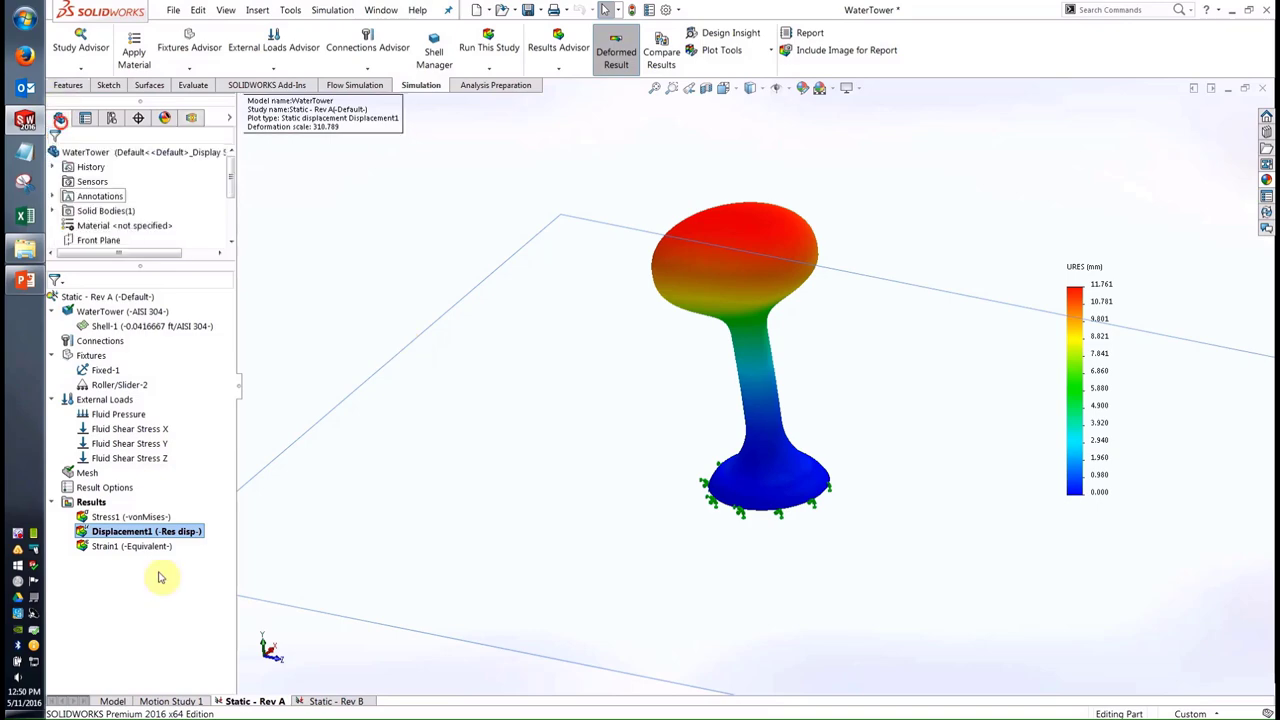
left_click(112, 701)
left_click(760, 393)
middle_click_drag(623, 392, 594, 348)
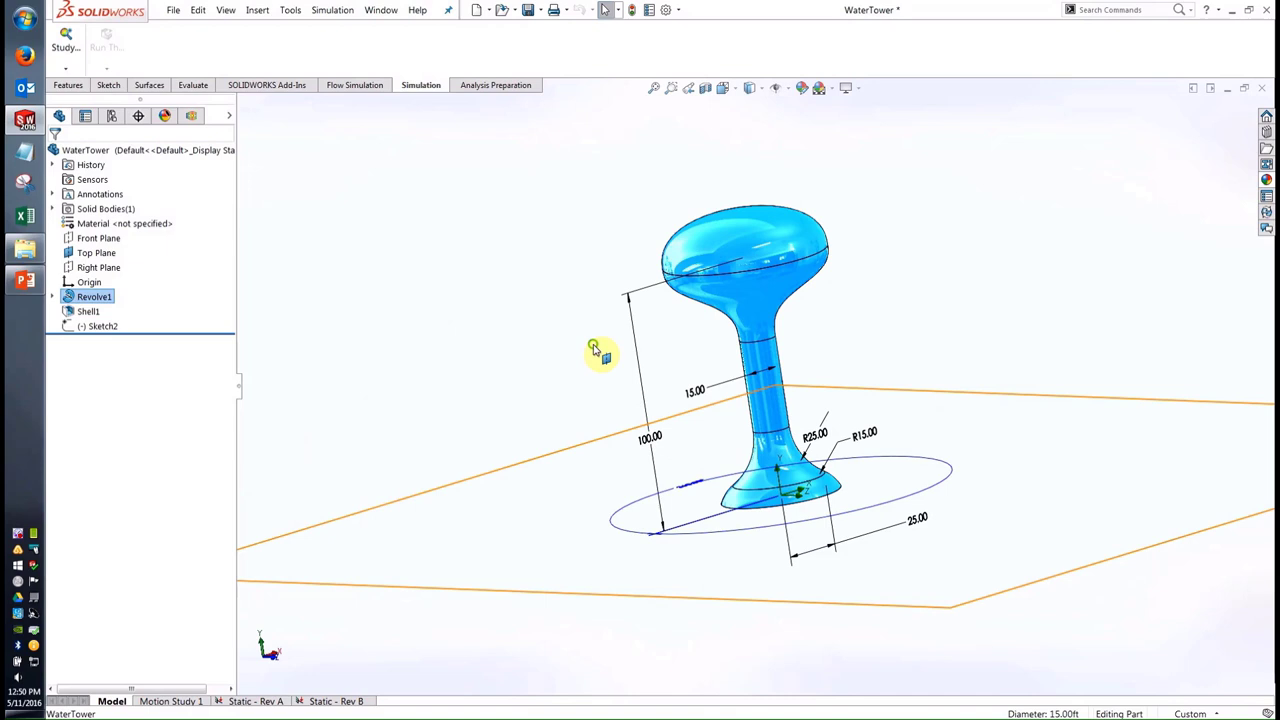
Confirm the Rev B configuration is active and open the 80 mph - Rev B flow analysis tree
left_click(116, 118)
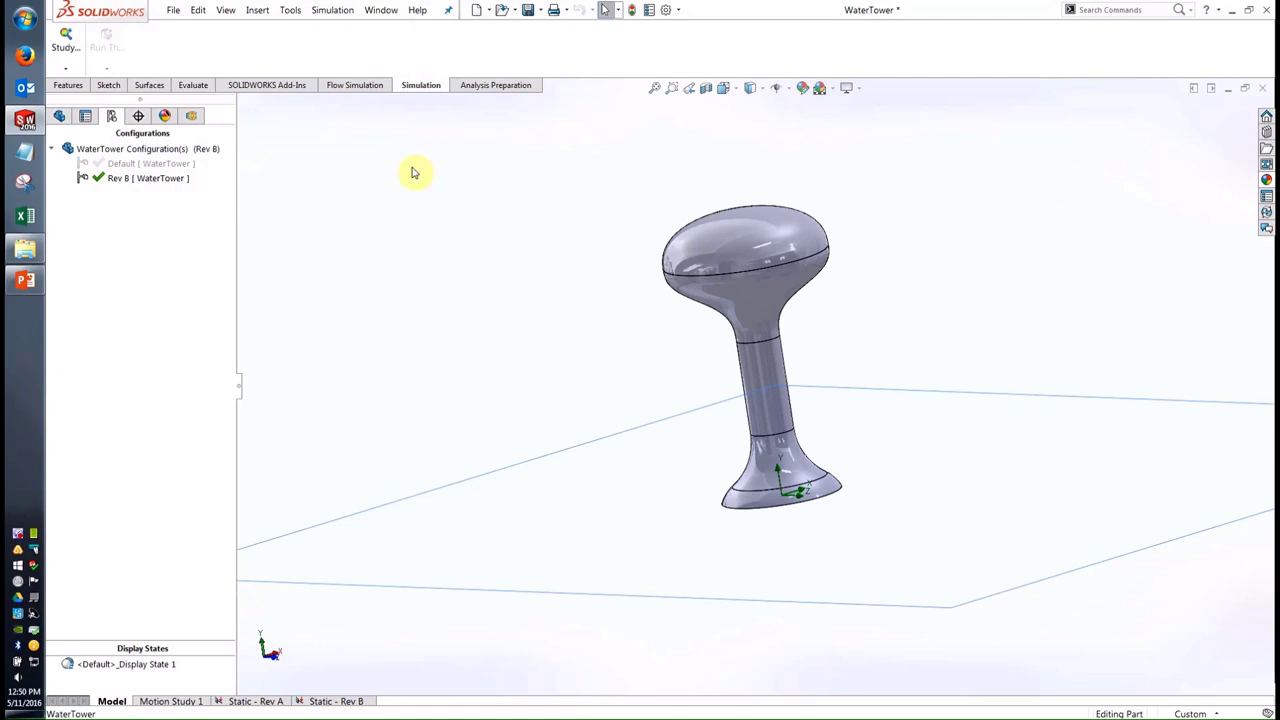
left_click(303, 88)
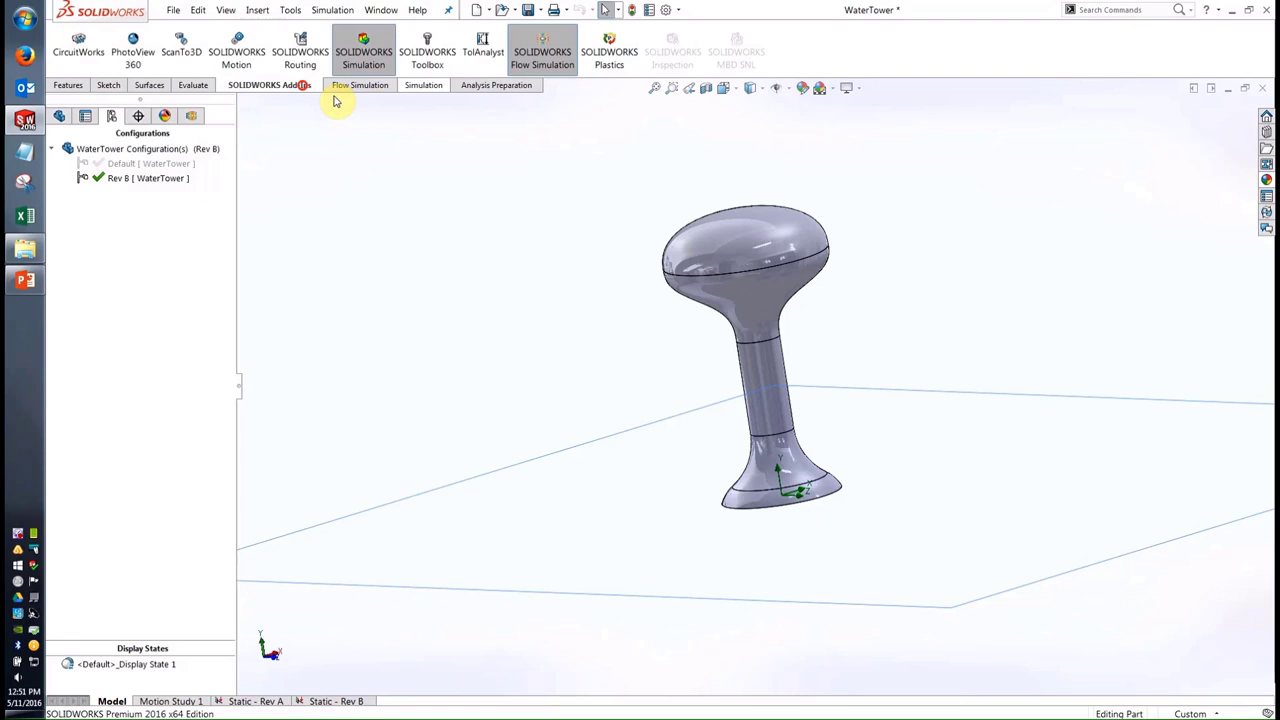
left_click(192, 115)
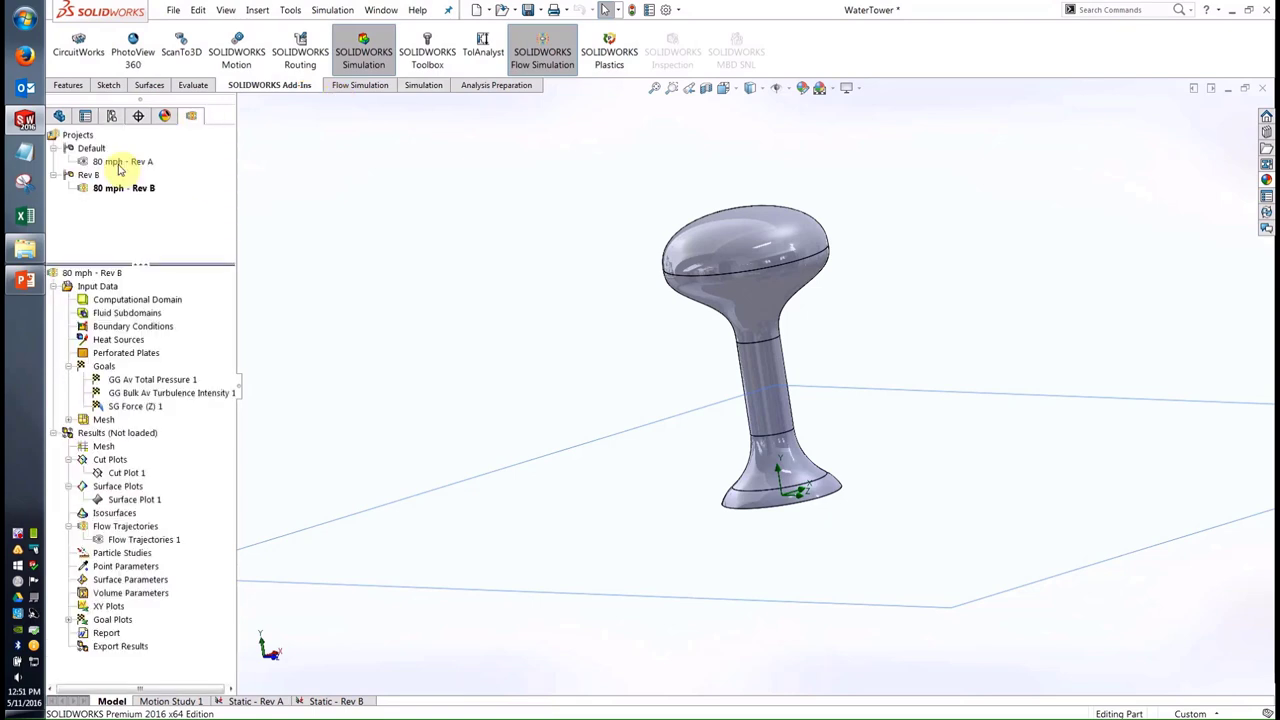
Load the Rev B flow results as 2.fld
right_click(118, 163)
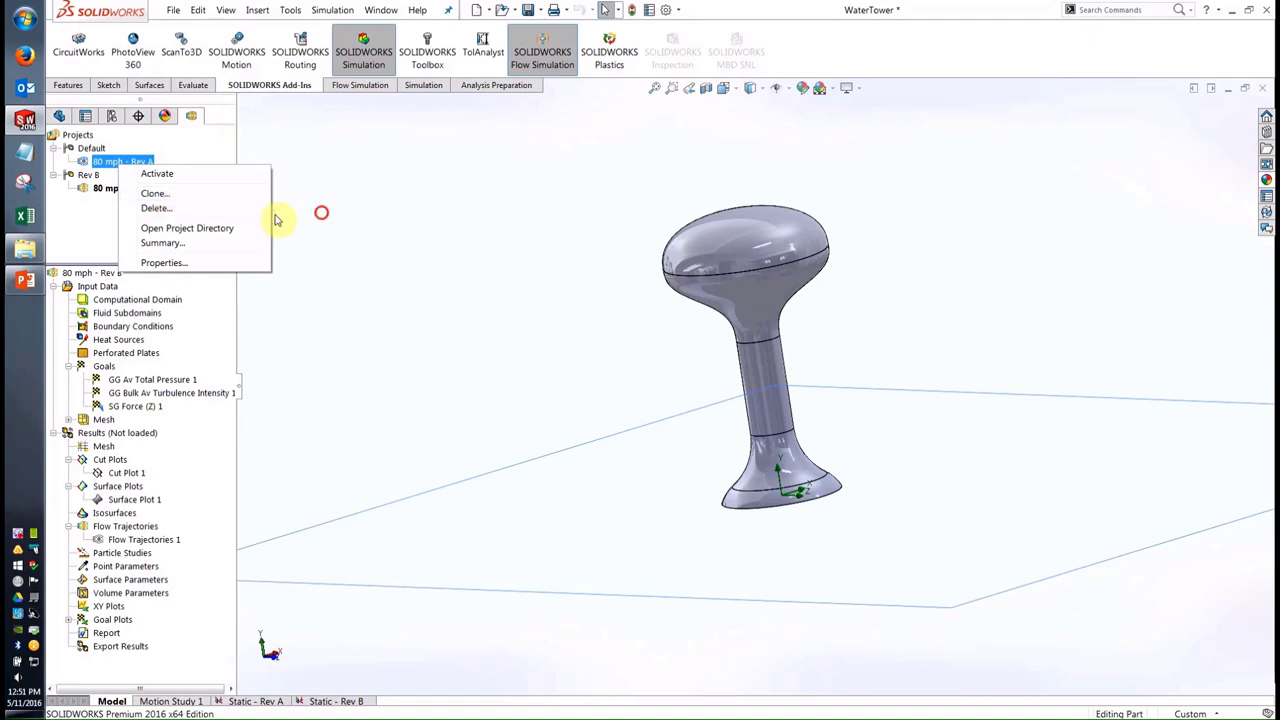
left_click(321, 212)
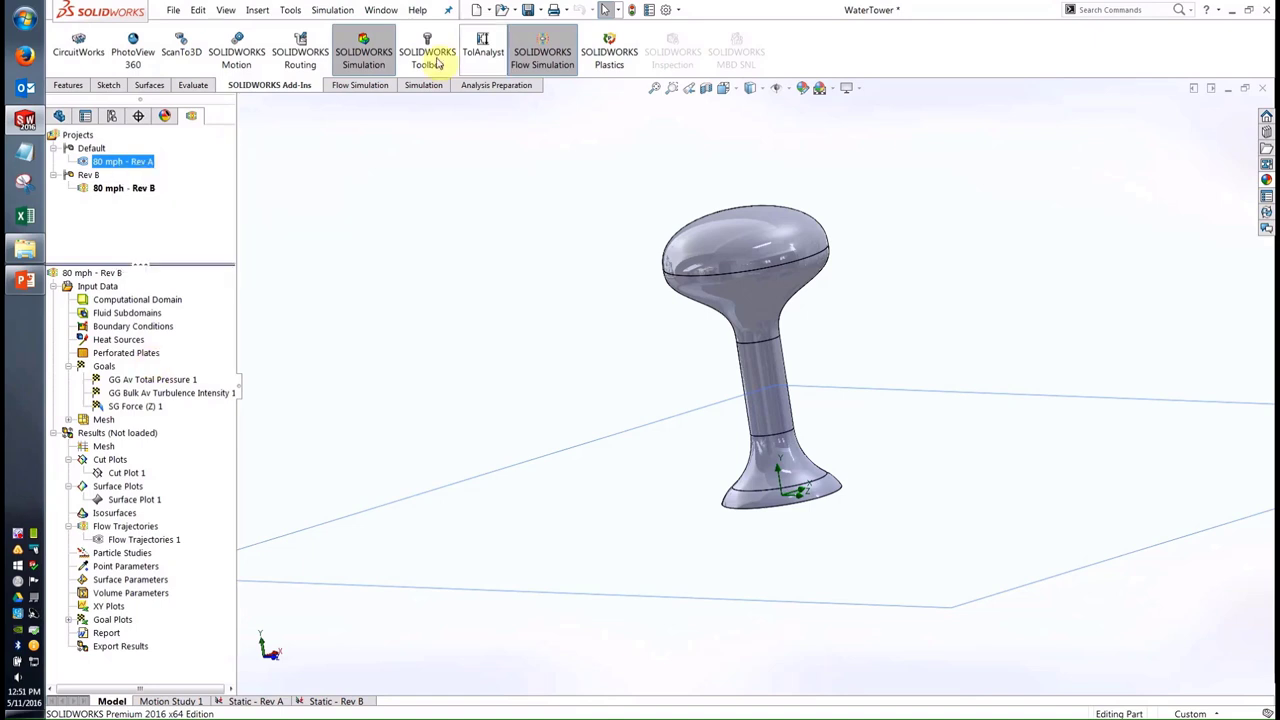
left_click(360, 86)
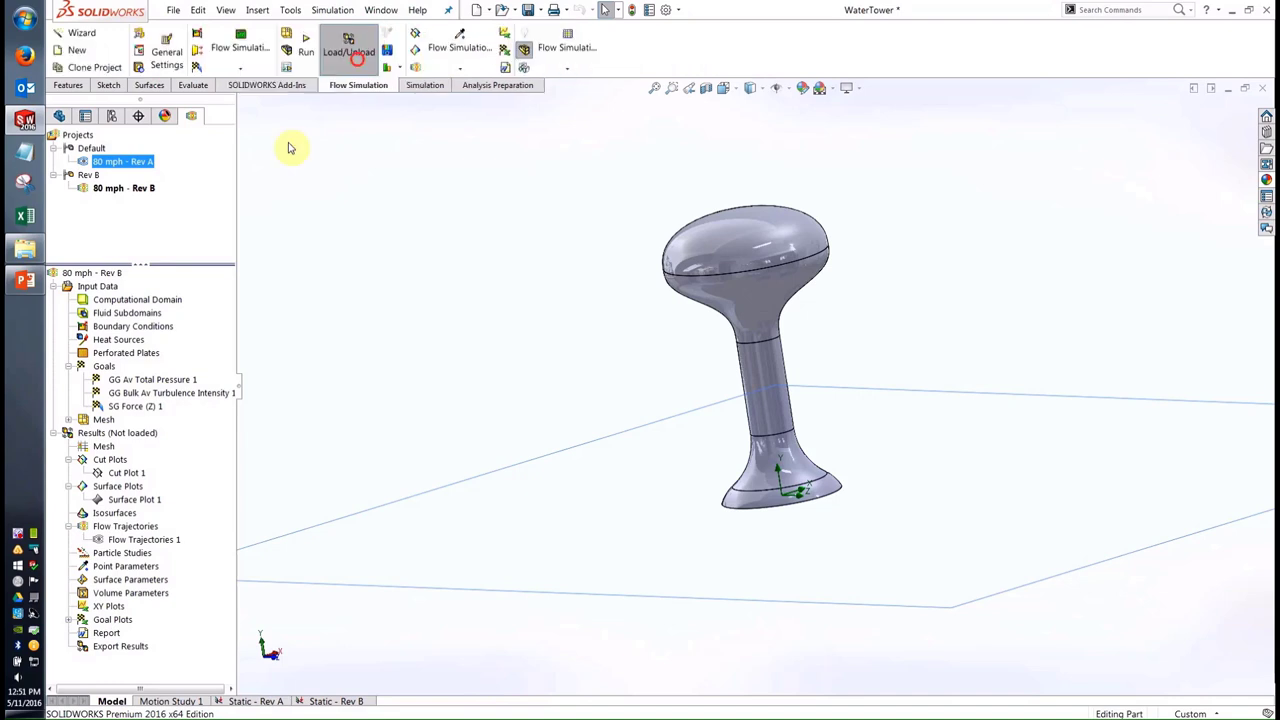
Insert Goal Plot 1 summarising total pressure, turbulence intensity and Z force
left_click(68, 620)
right_click(130, 634)
left_click(170, 554)
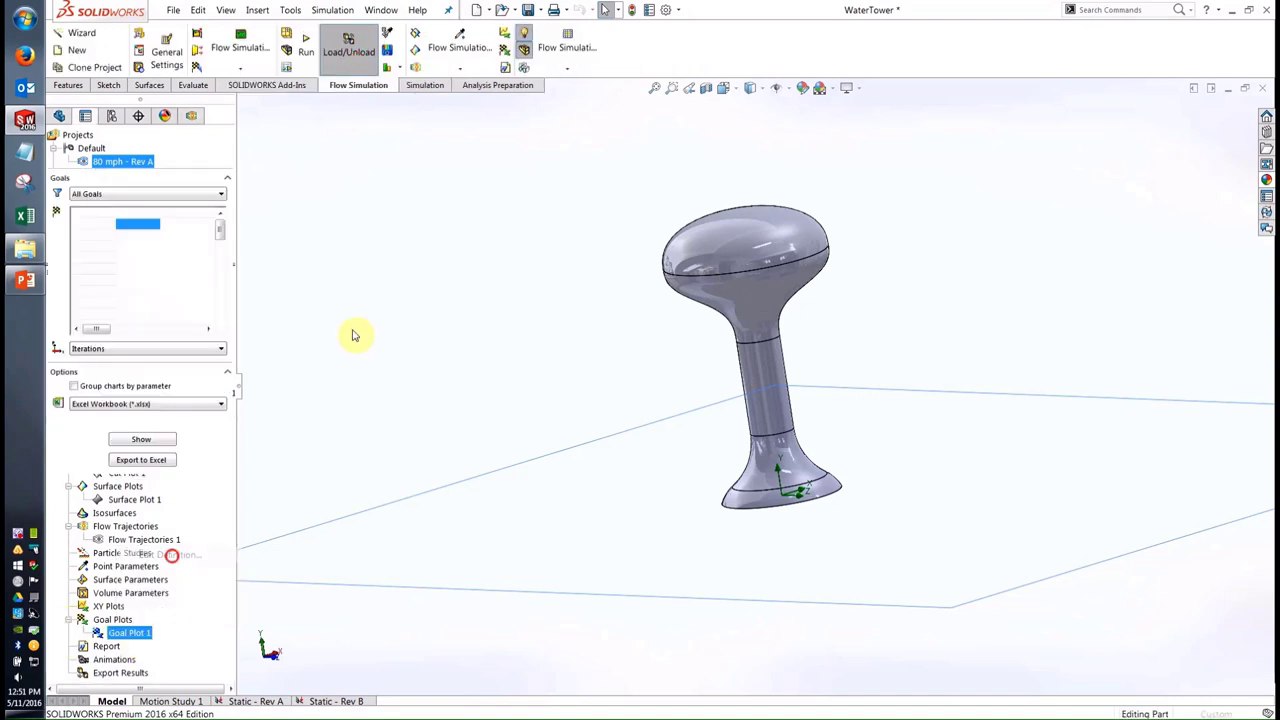
left_click(143, 440)
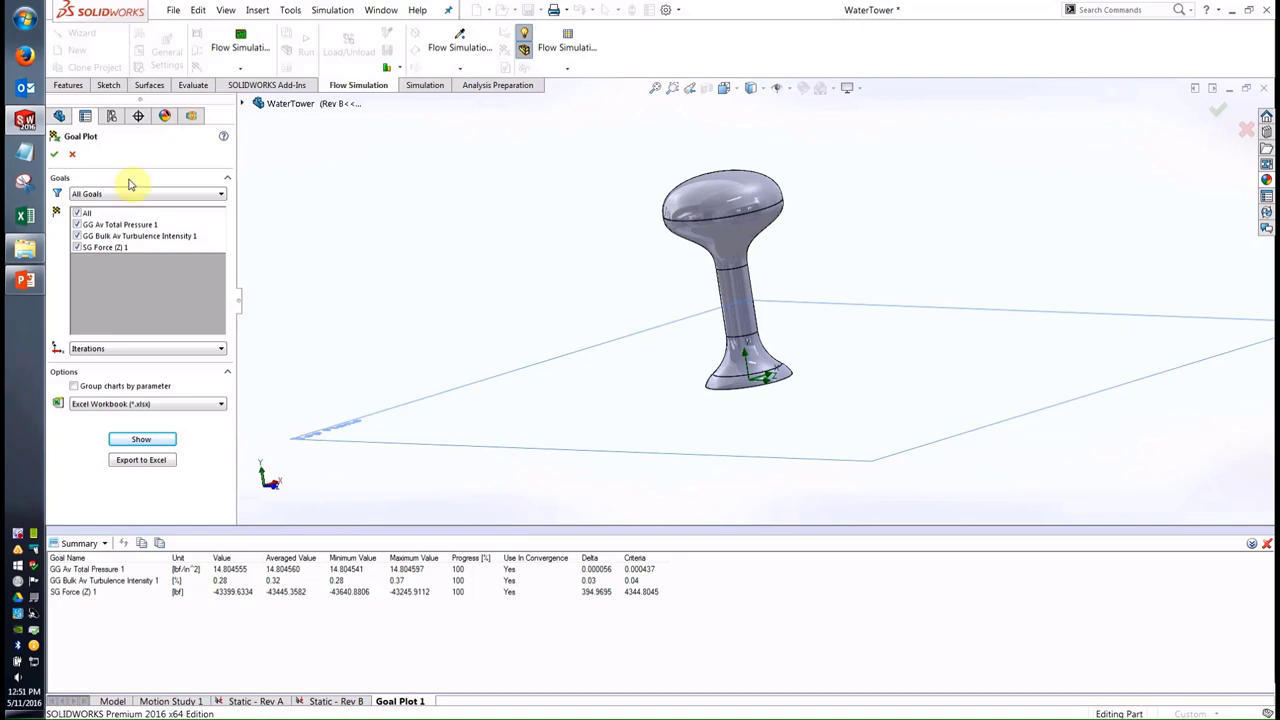
Close the Goal Plot 1 summary and unload the Rev B flow results
key("Return")
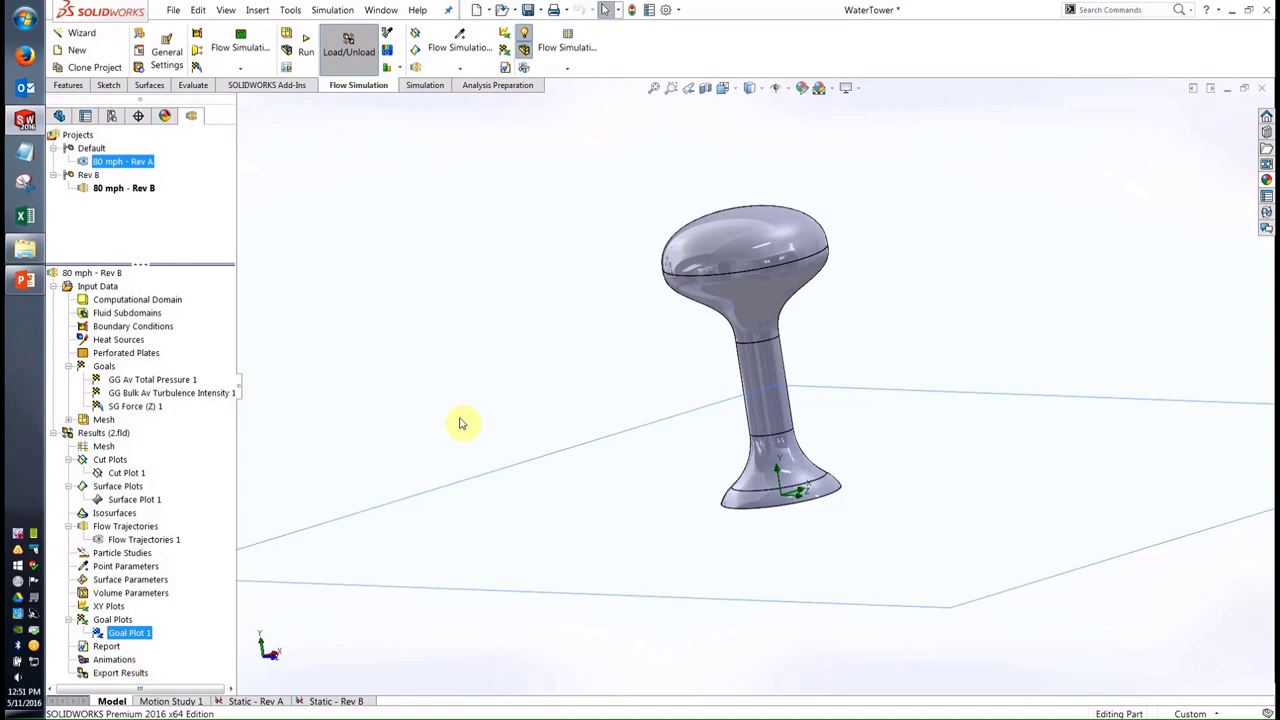
left_click(335, 62)
Plot the Static - Rev B Fluid Pressure load, from -6.091e+002 to 1.250e+003 N/m^2
left_click(421, 88)
left_click(335, 704)
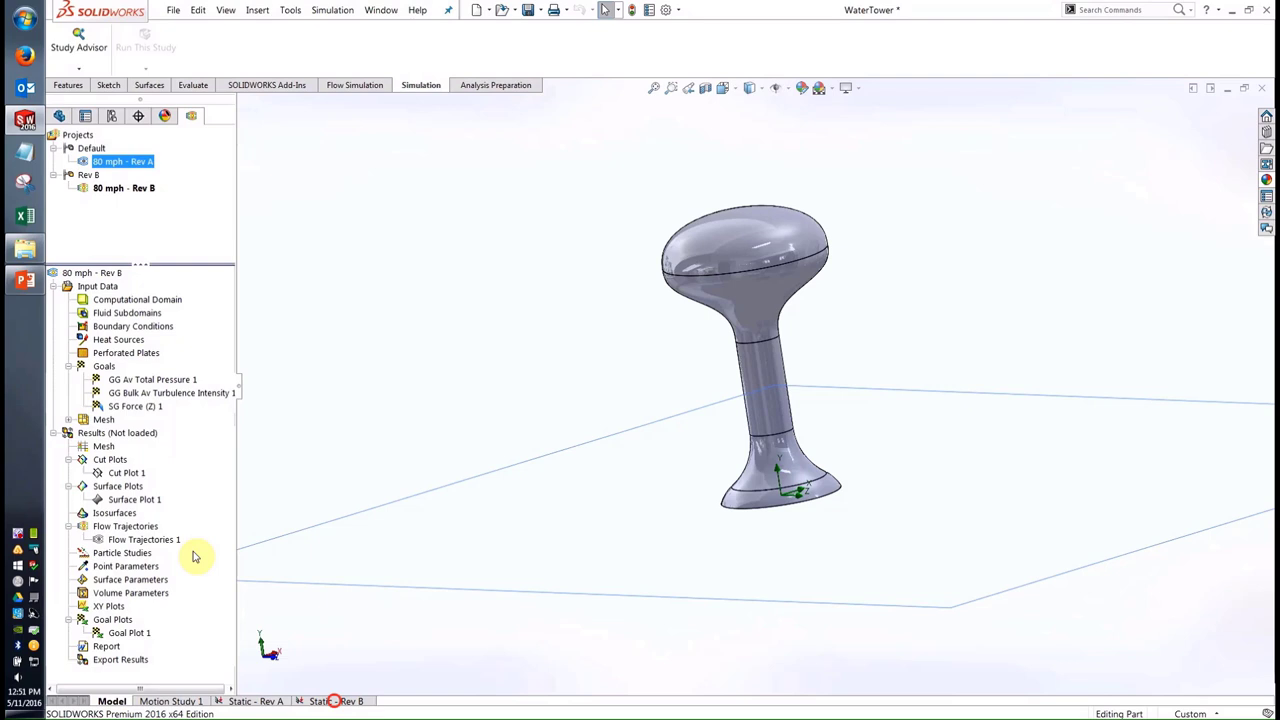
left_click(137, 400)
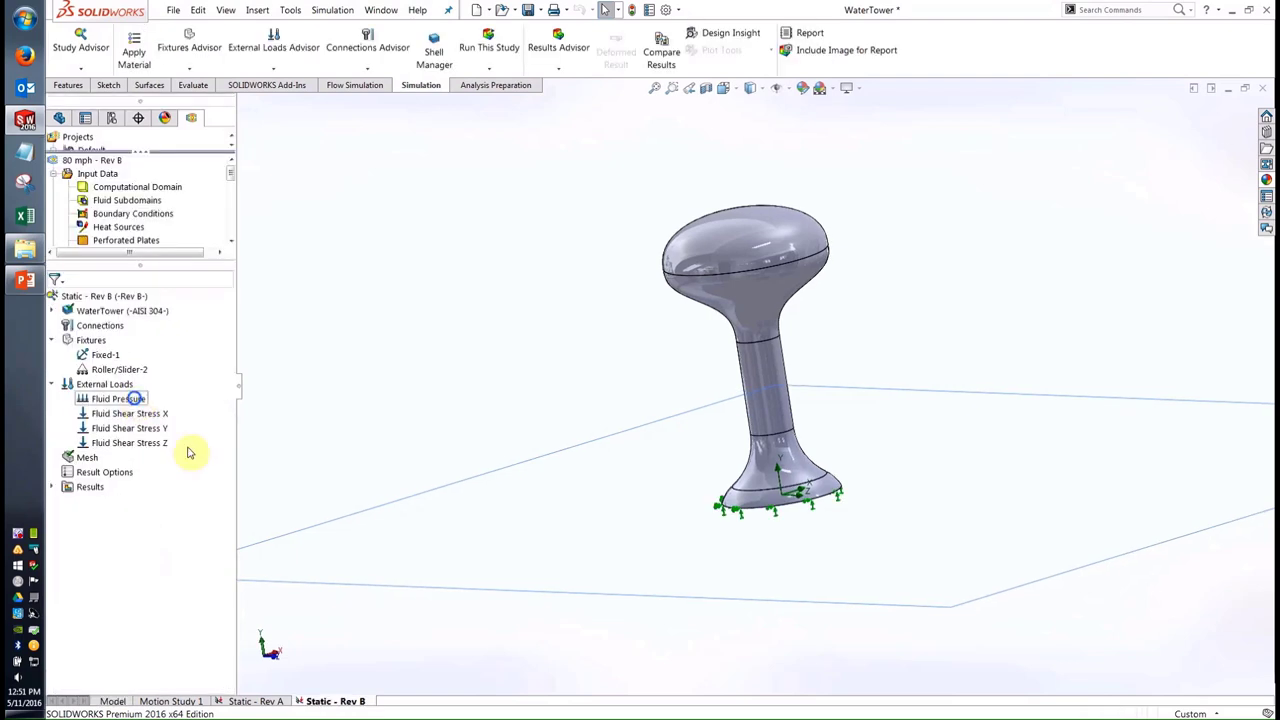
right_click(140, 400)
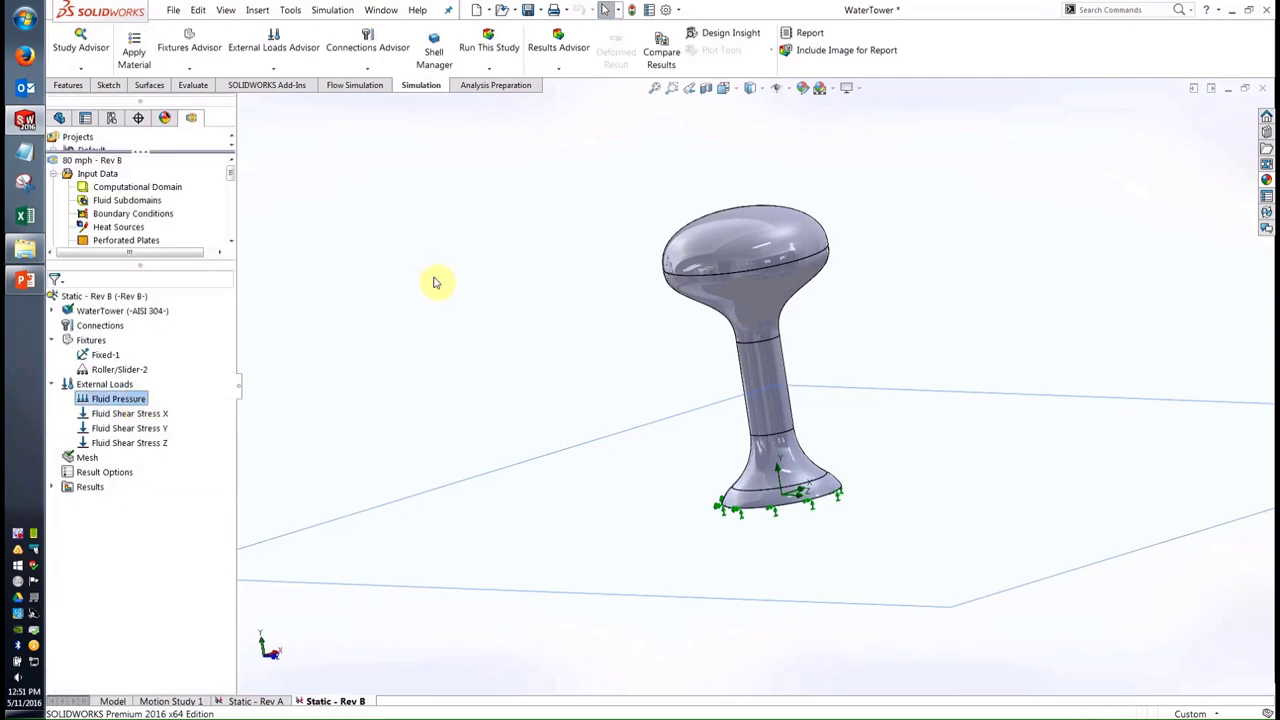
left_click(464, 262)
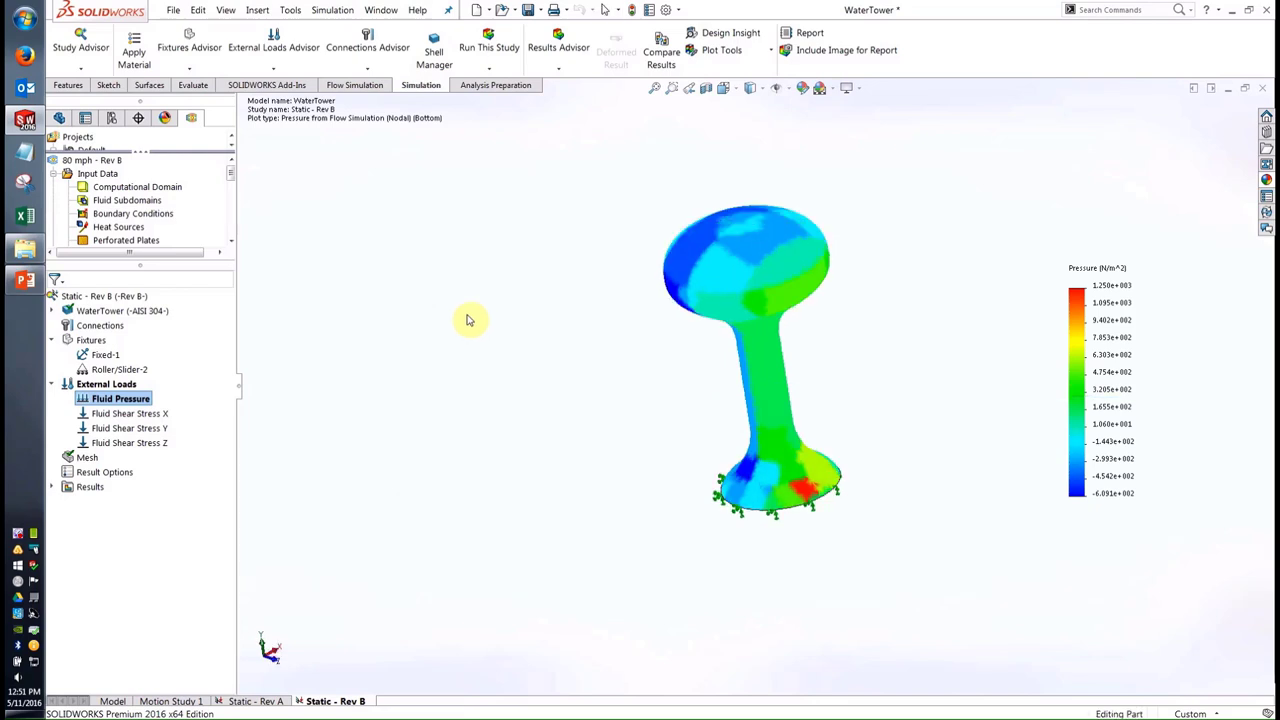